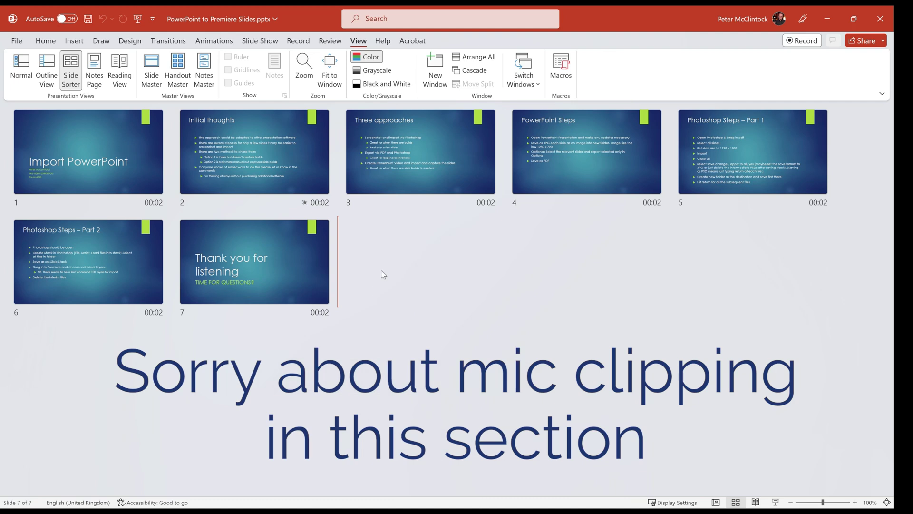
Look through the presentation's slides one by one in the slide overview, from the title slide to Photoshop Steps – Part 1.
left_click(78, 126)
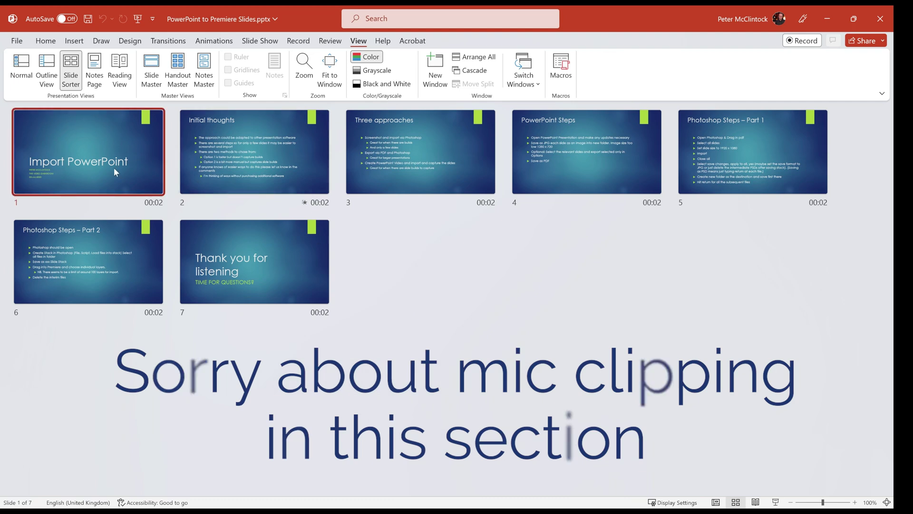
left_click(267, 162)
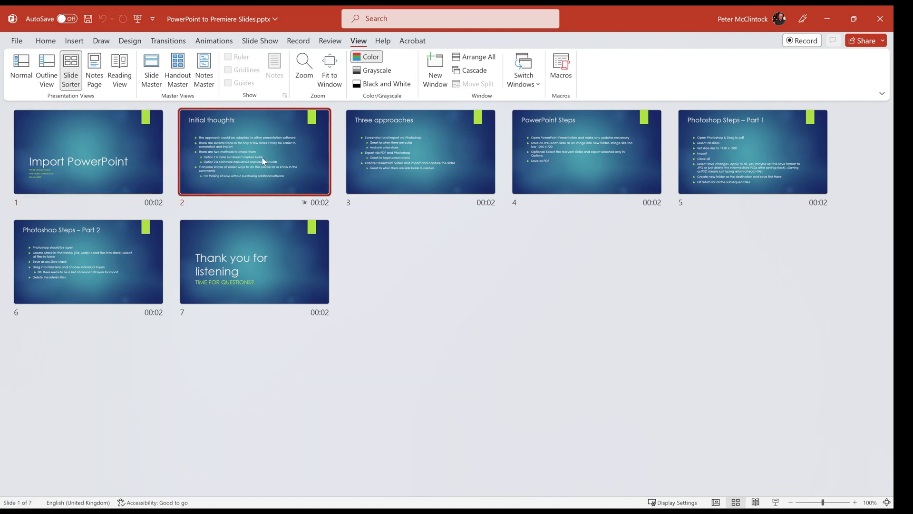
left_click(416, 164)
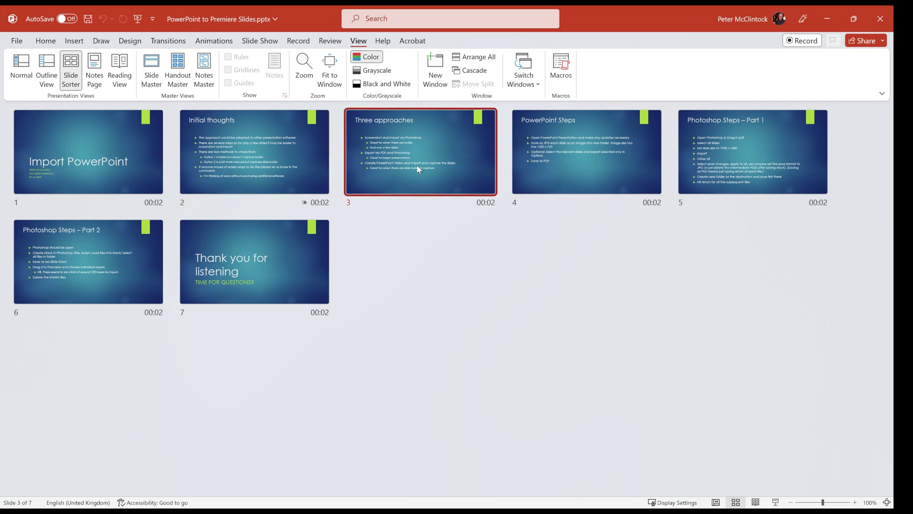
left_click(577, 157)
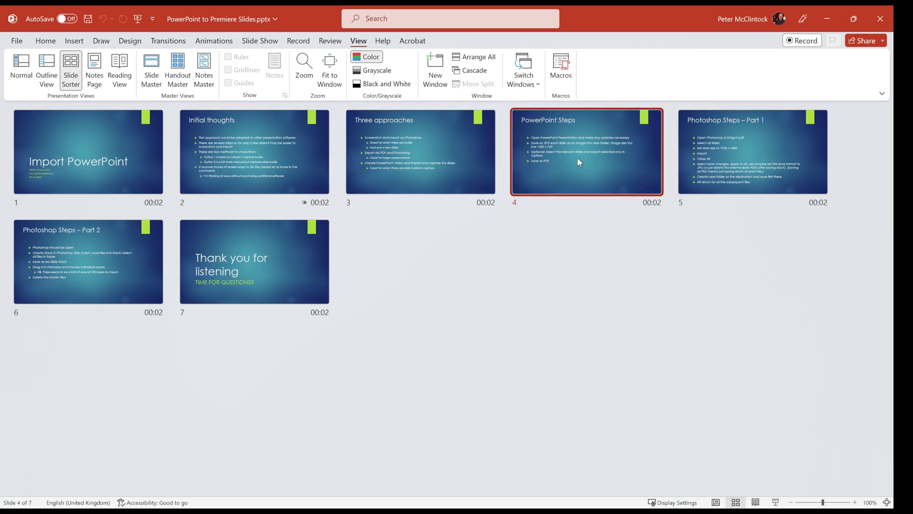
left_click(726, 156)
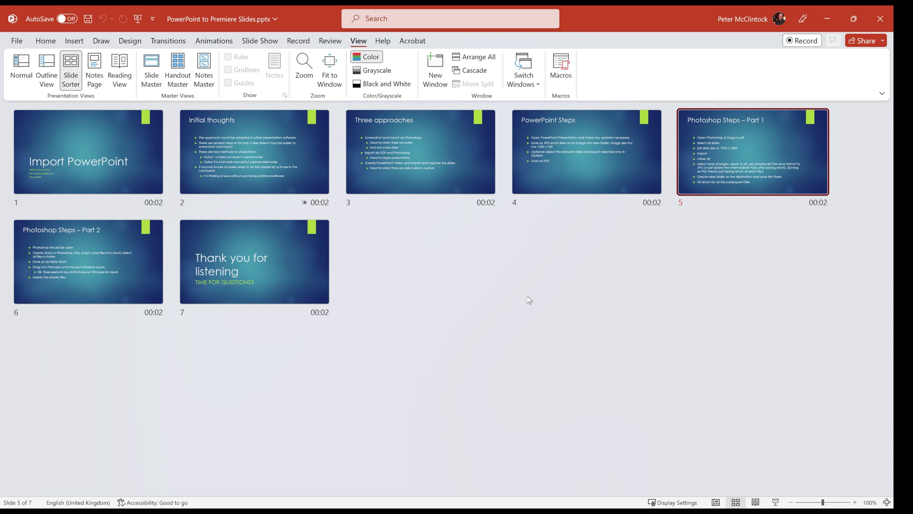
left_click(387, 155)
left_click(245, 159)
left_click(92, 159)
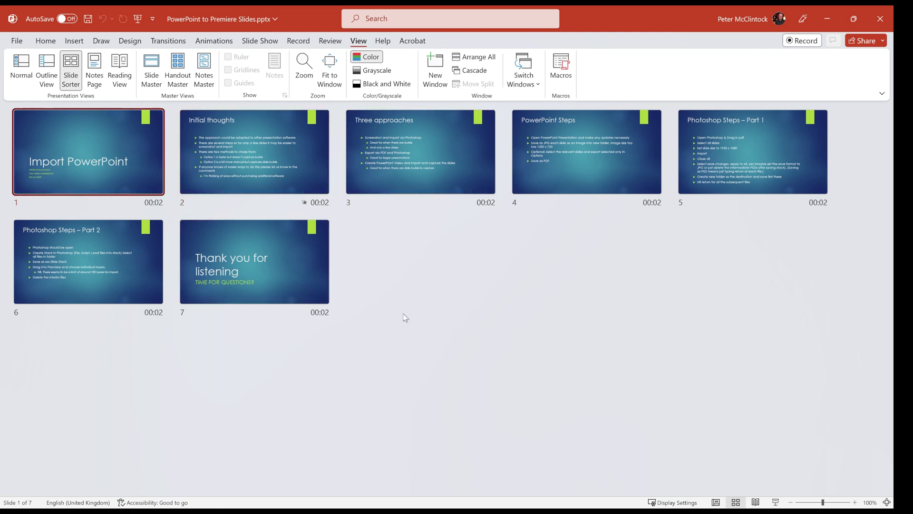
Select slides 2 to 4 as a range, and return the selection to slide 1 alone.
left_click(265, 164)
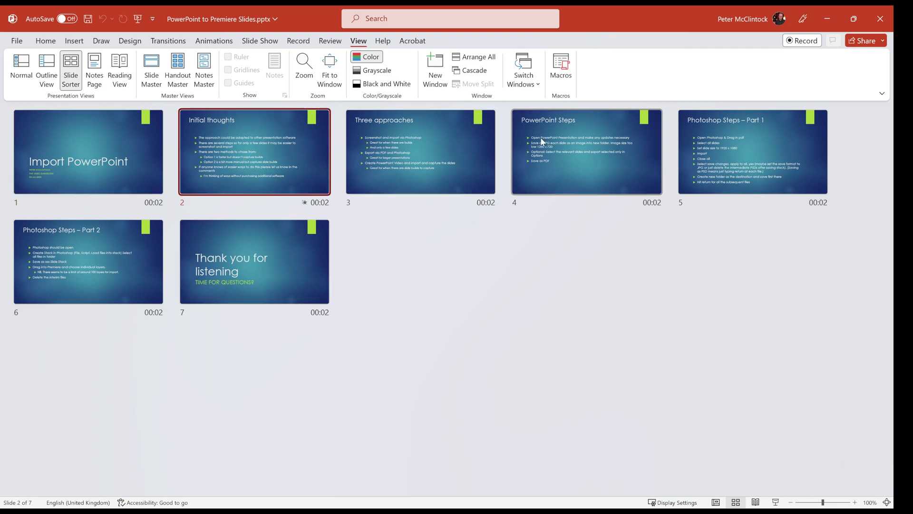
left_click(622, 168, "shift")
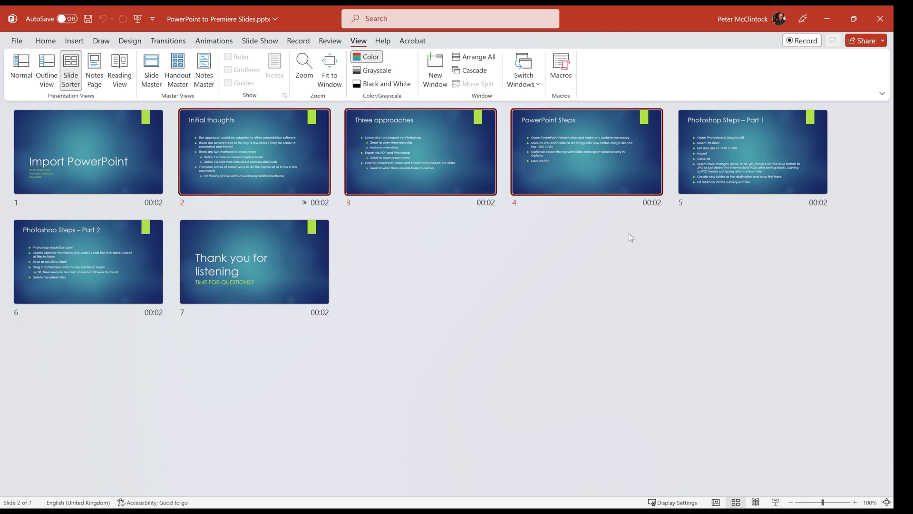
left_click(87, 150)
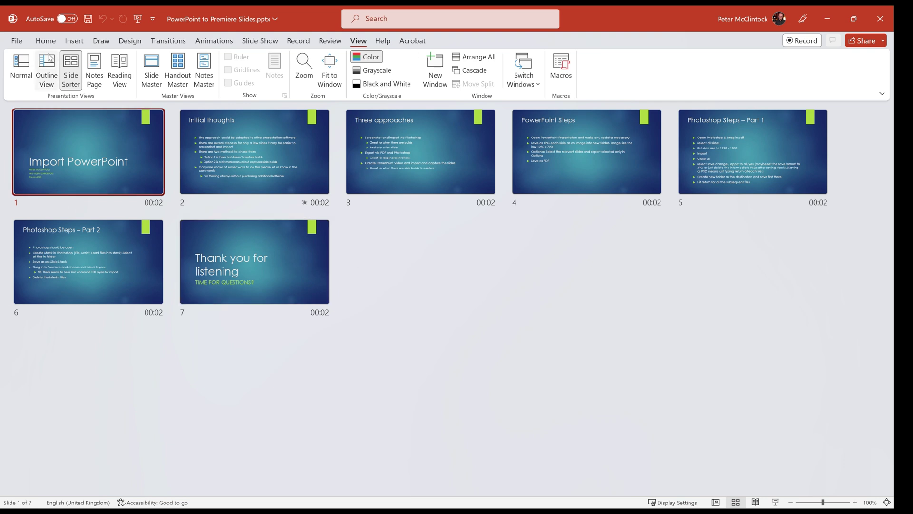
Start saving a copy of the presentation in PDF format and open the full save dialog for more options.
left_click(17, 42)
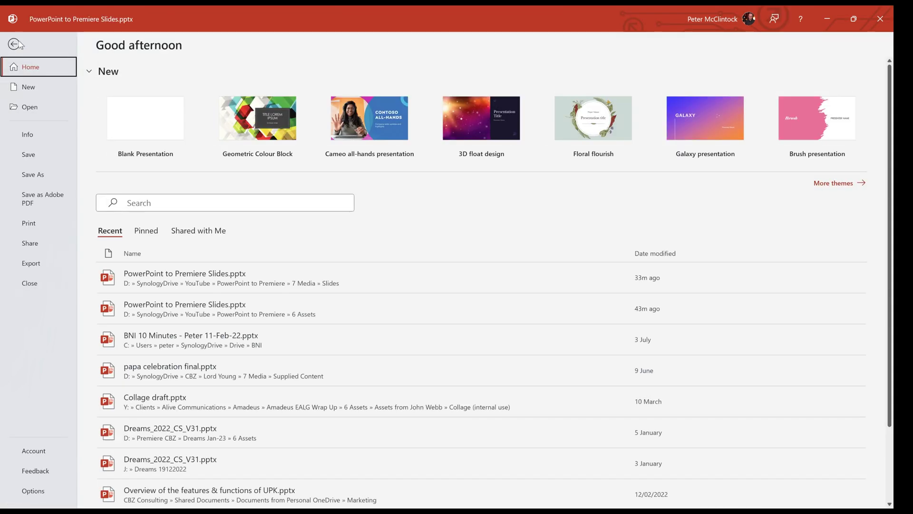
left_click(34, 176)
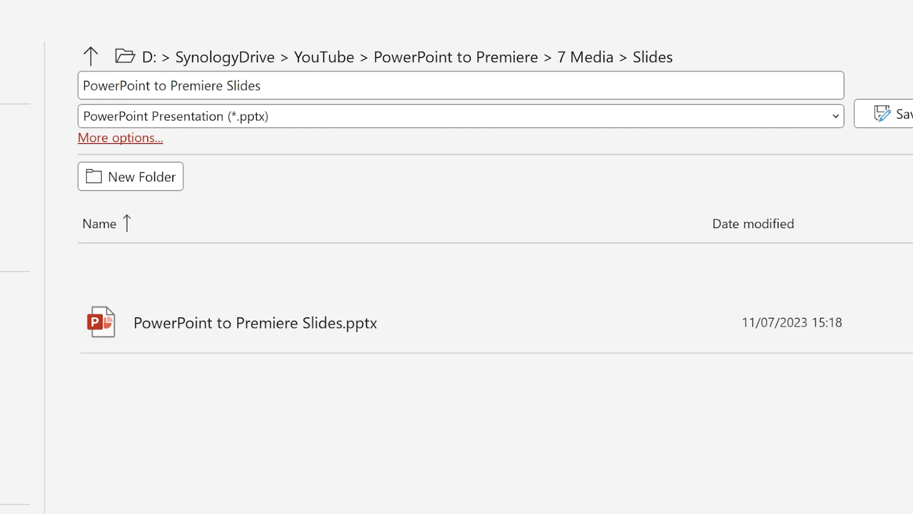
left_click(263, 118)
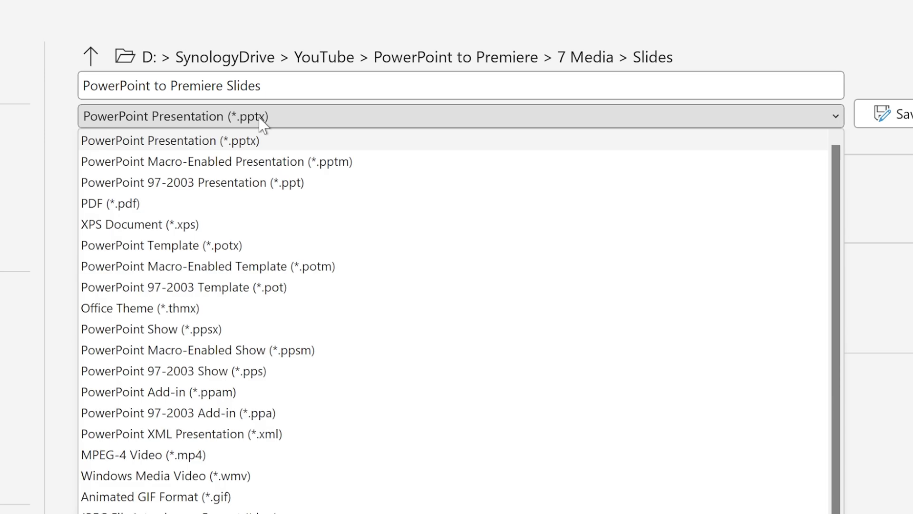
left_click(105, 203)
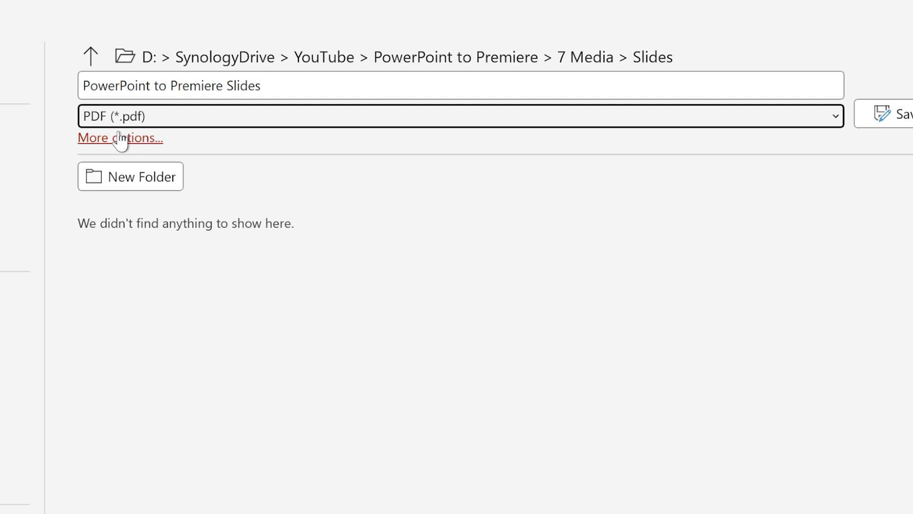
left_click(138, 139)
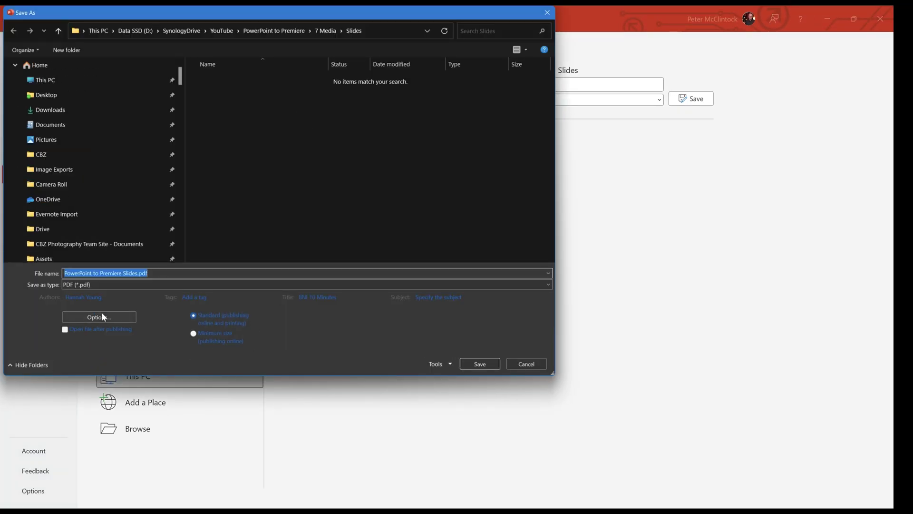
Set the PDF range to all slides and save PowerPoint to Premiere Slides.pdf in the Slides folder.
left_click(102, 317)
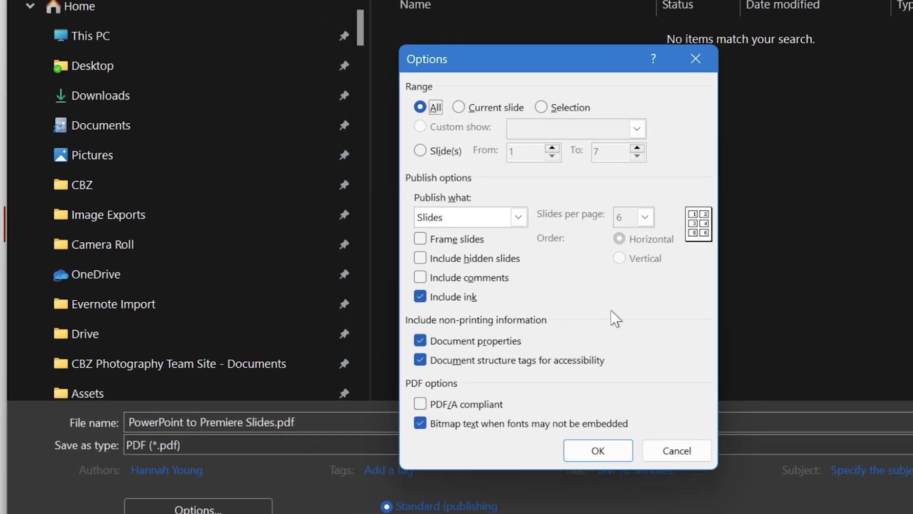
left_click(476, 114)
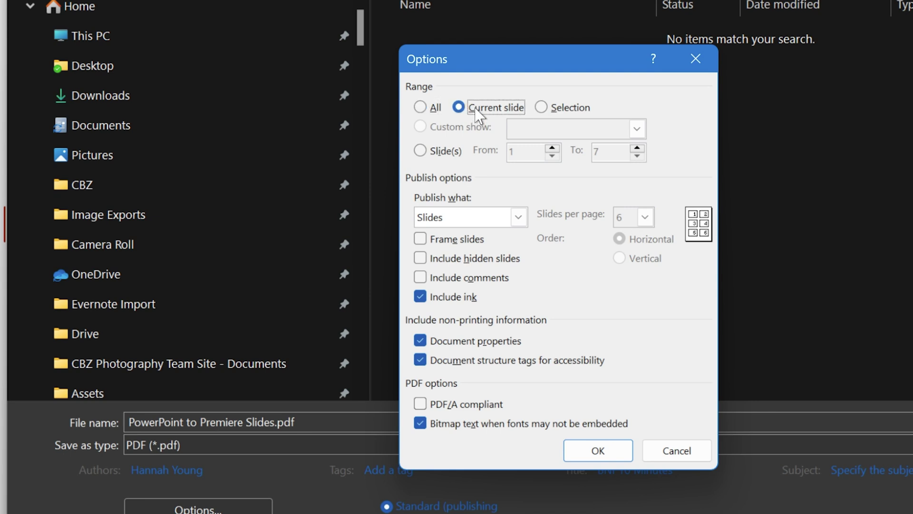
left_click(562, 113)
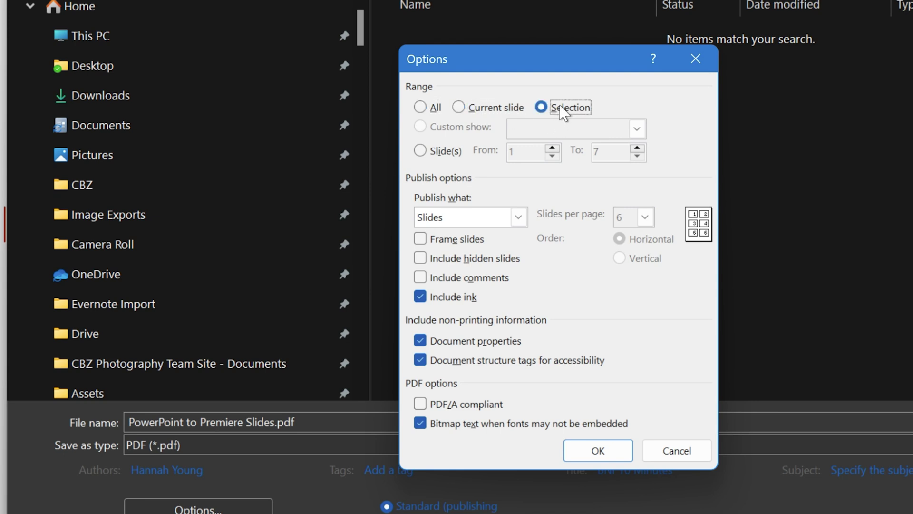
left_click(427, 109)
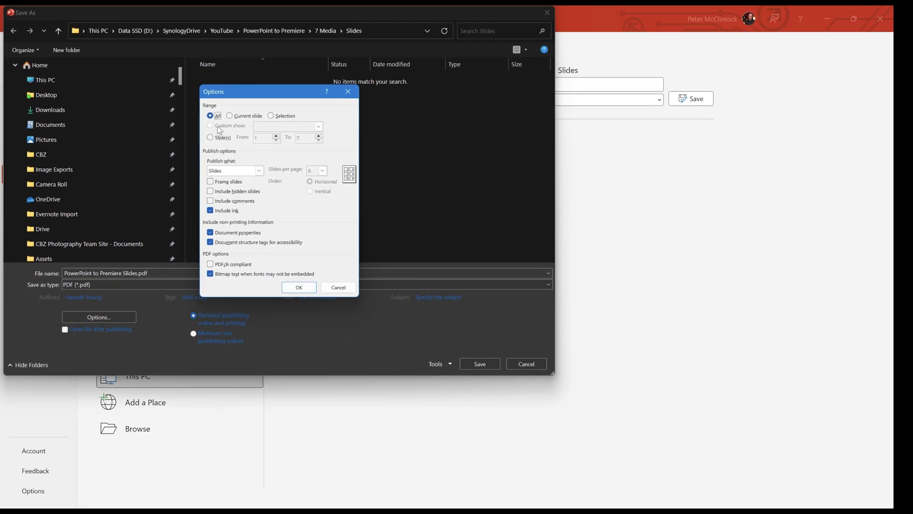
left_click(300, 287)
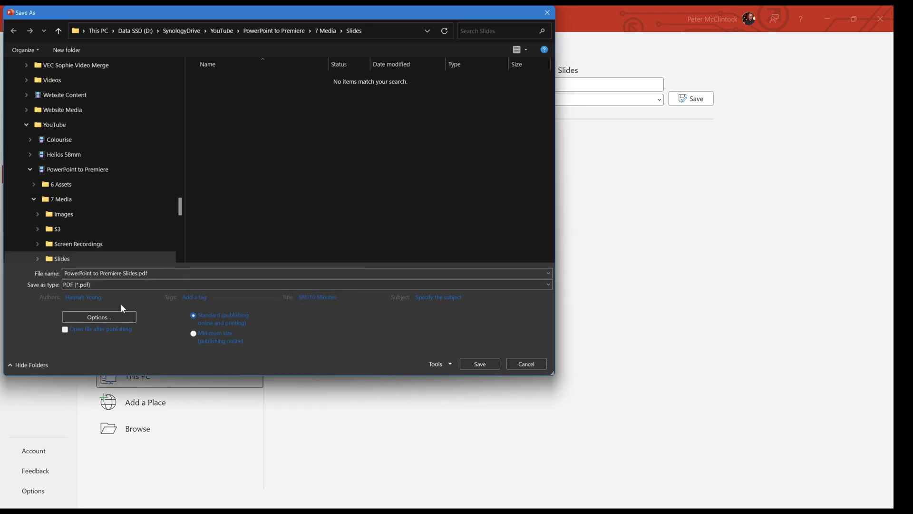
left_click(486, 361)
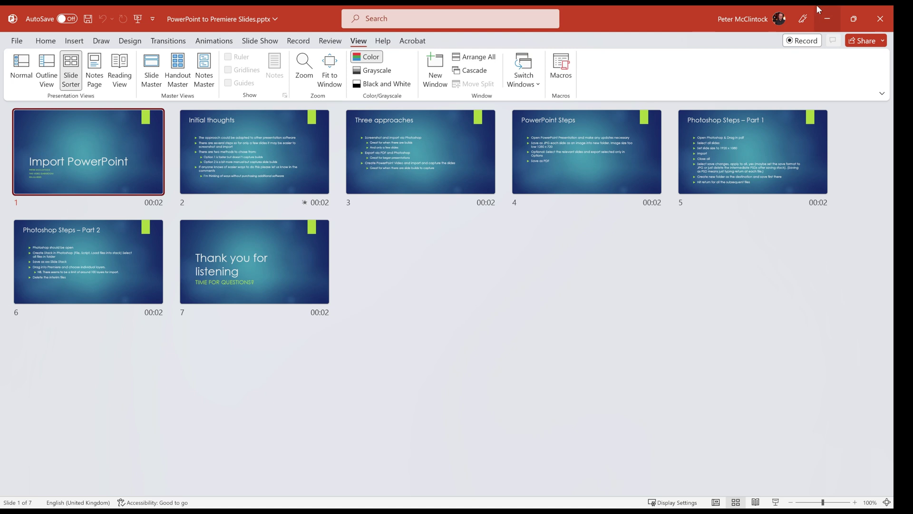
Switch to File Explorer and open PowerPoint to Premiere Slides.pdf with Adobe Photoshop 2023.
key("alt+Tab")
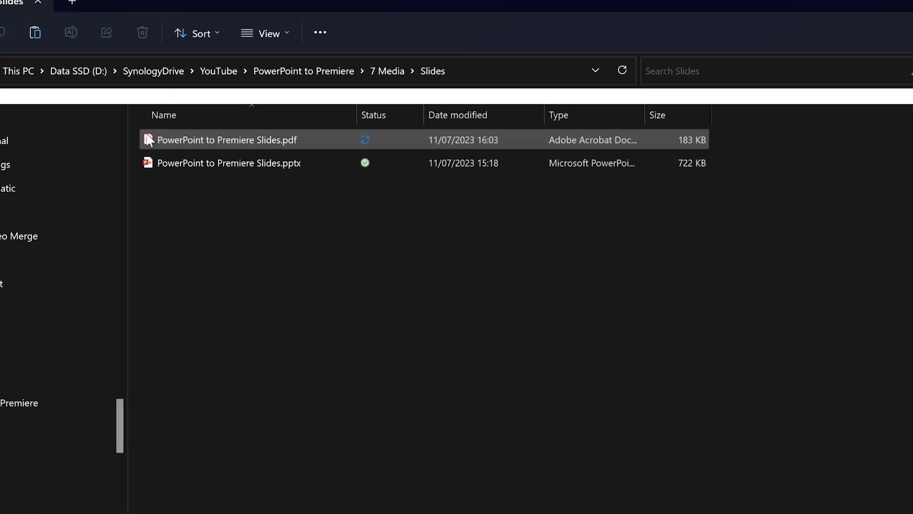
left_click(159, 160)
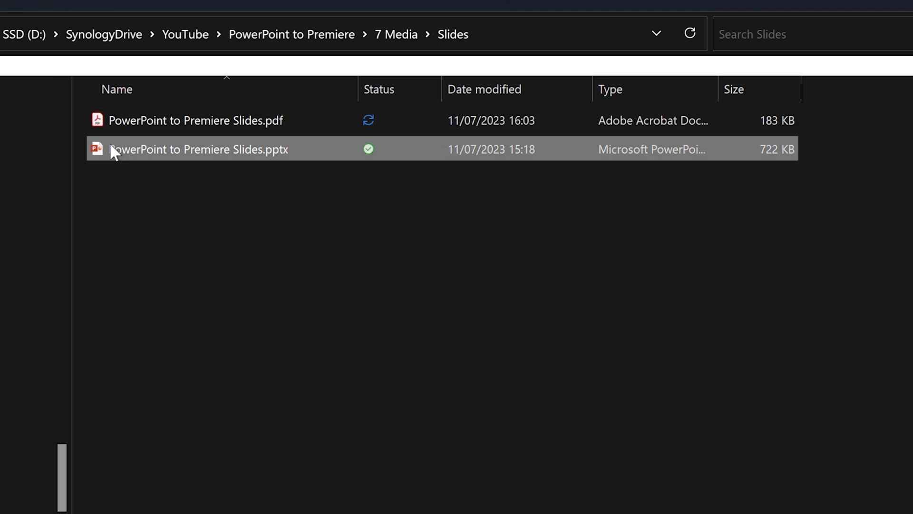
left_click(112, 123)
left_click(107, 154)
left_click(108, 120)
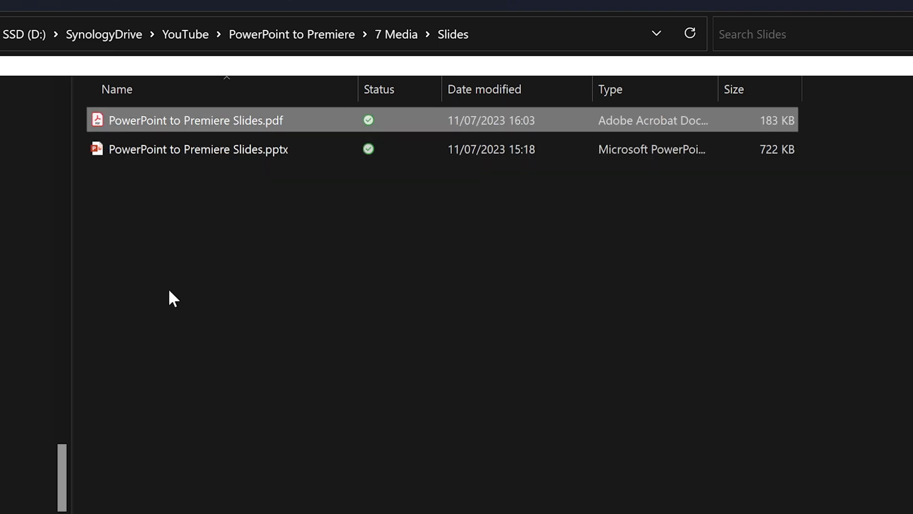
right_click(160, 121)
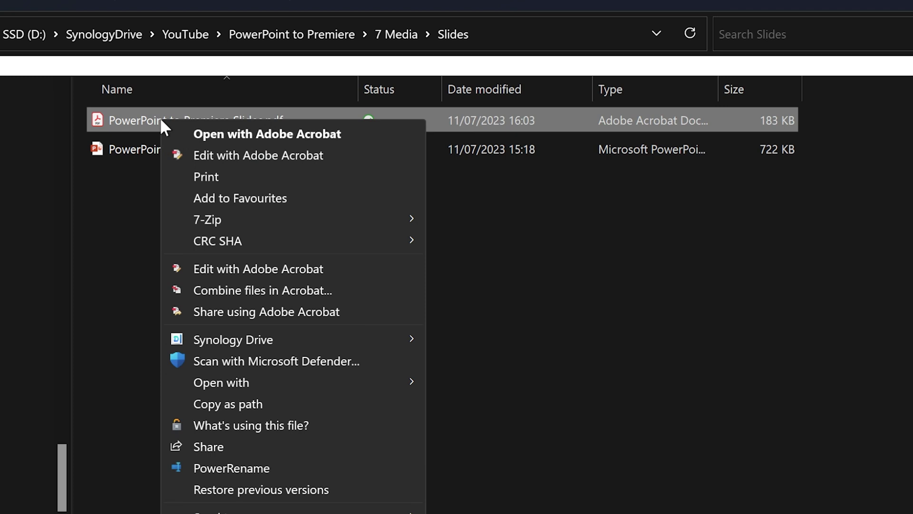
mouse_move(244, 381)
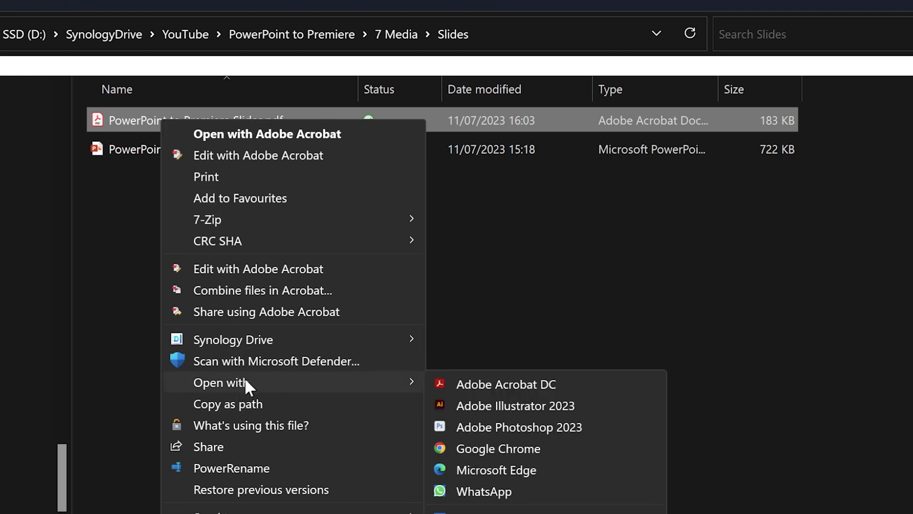
left_click(540, 429)
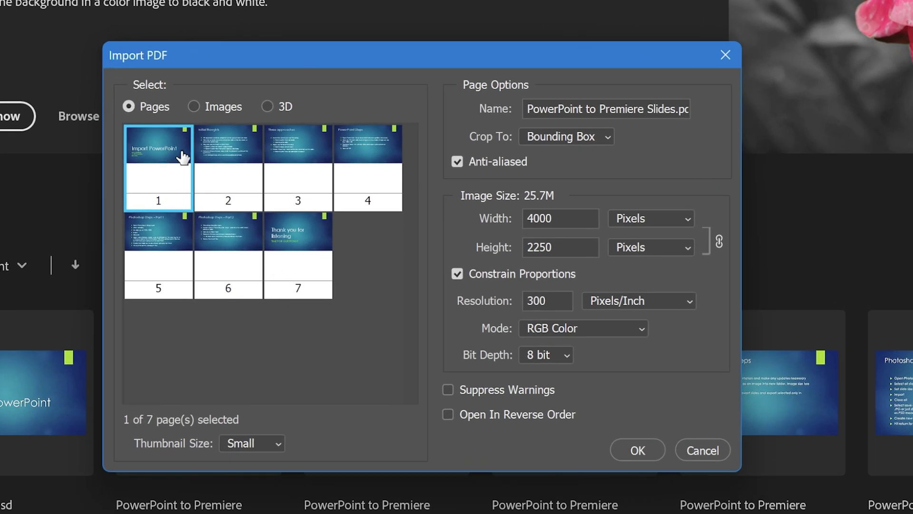
Import all seven PDF pages with the image width set to 1920 pixels and proportions constrained.
left_click(287, 234, "shift")
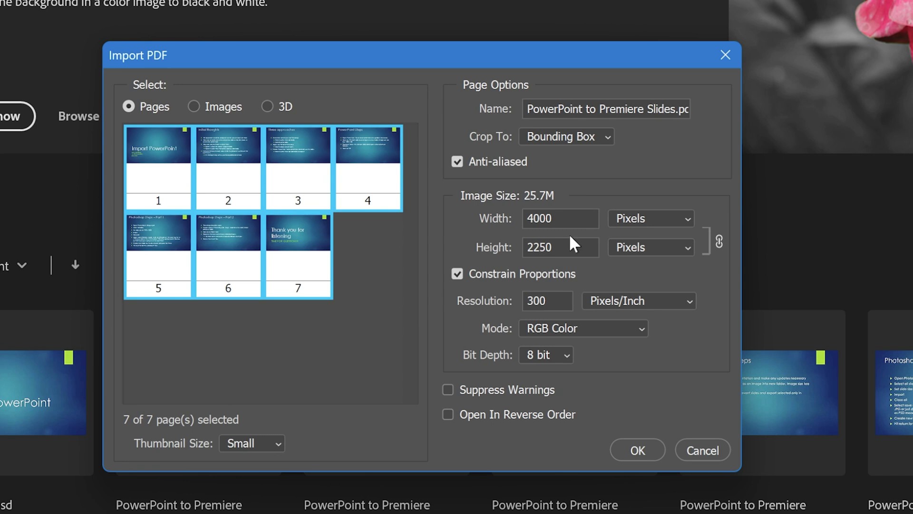
left_click(577, 216)
left_click_drag(558, 217, 523, 218)
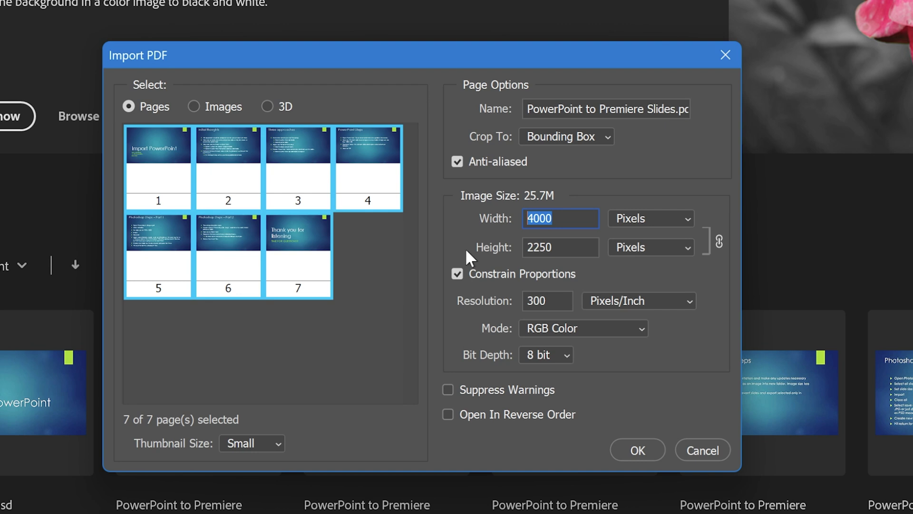
type("1920")
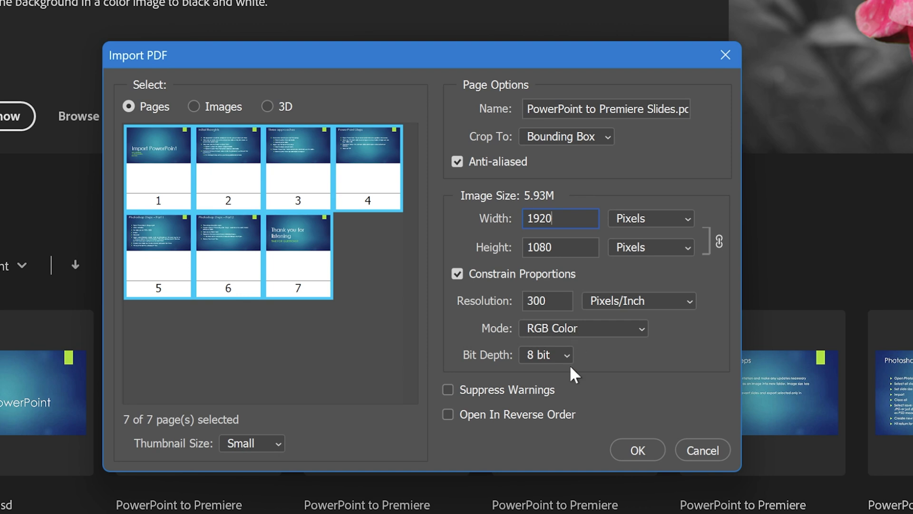
left_click(637, 450)
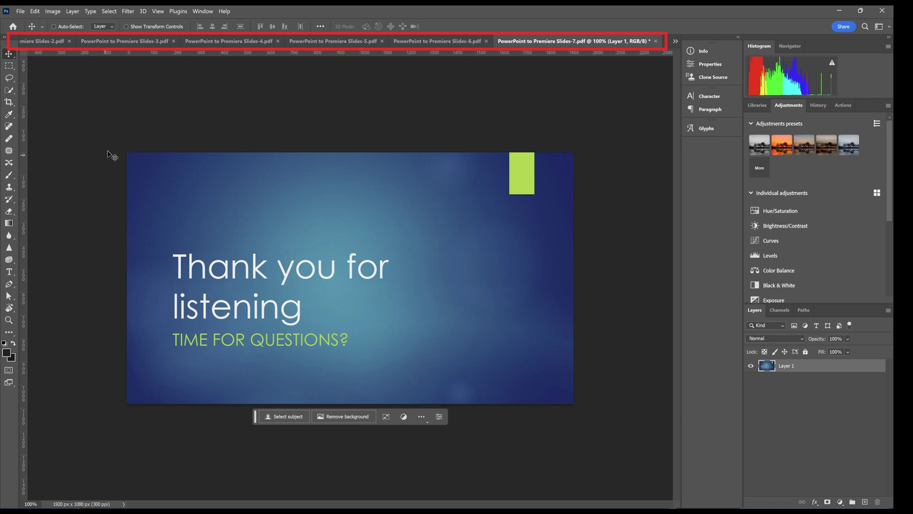
Close all open slide documents, choose to save changes for all of them, and save slide 7 as PowerPoint to Premiere Slides-7.psd.
left_click(20, 12)
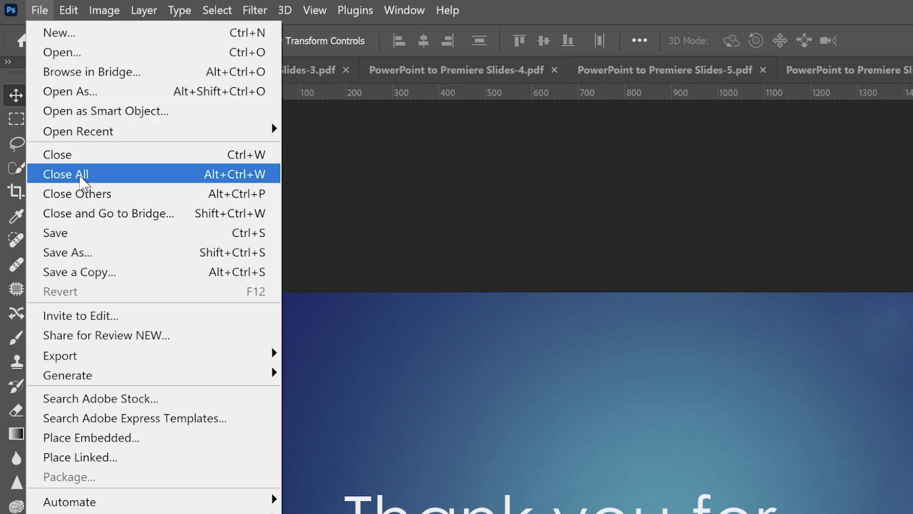
left_click(79, 175)
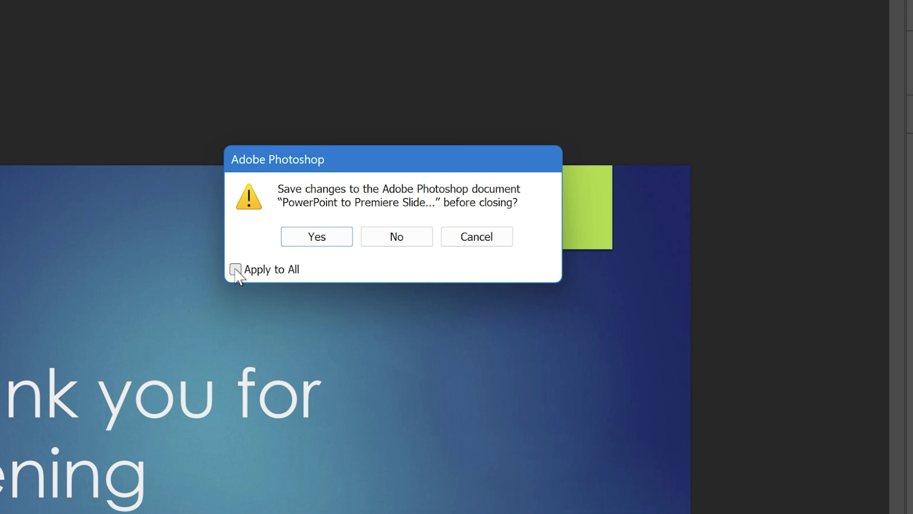
left_click(236, 269)
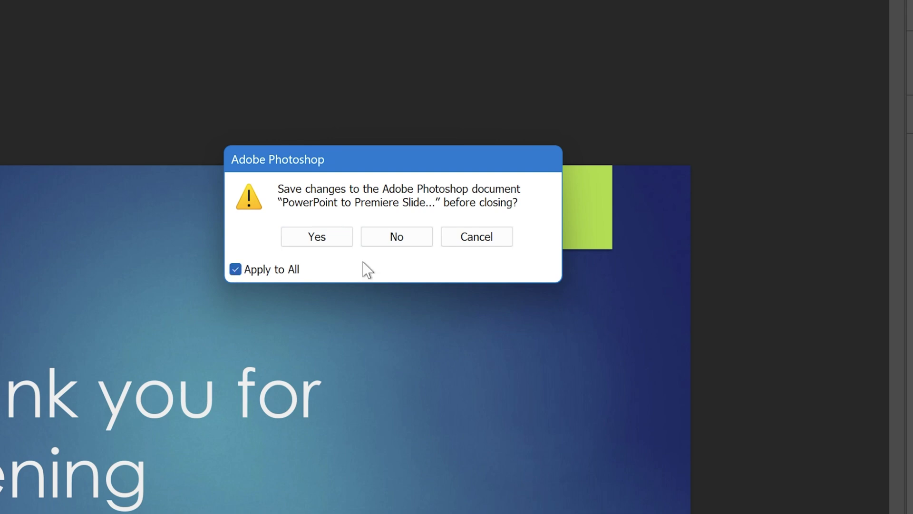
left_click(322, 240)
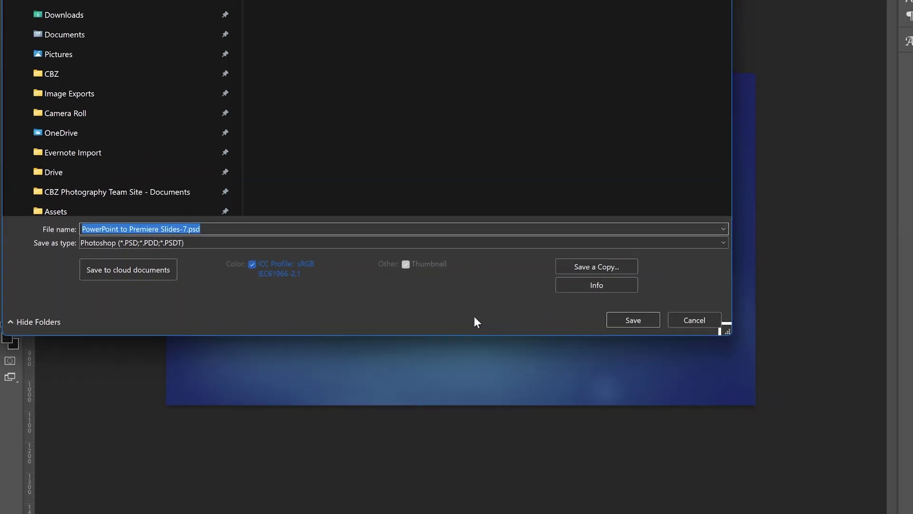
left_click(480, 339)
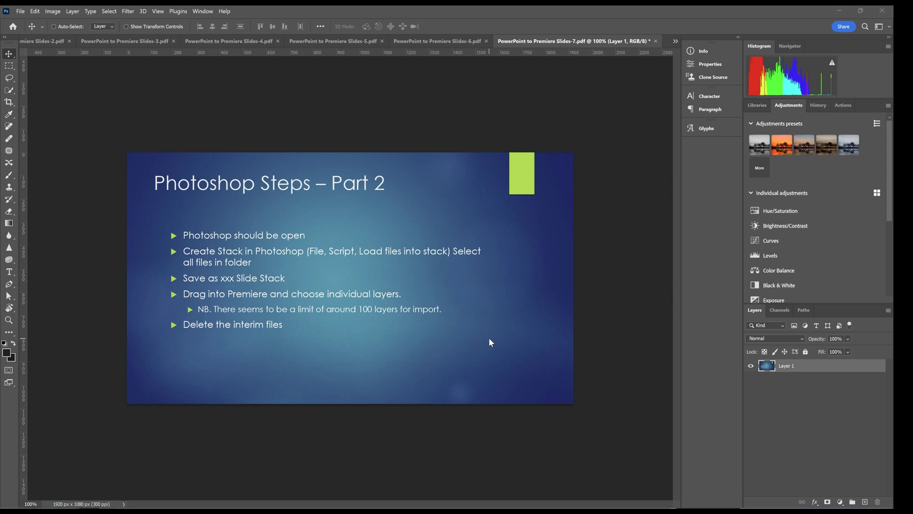
Save the remaining slides, 6 down to 1, as Photoshop PSD files in the Slides folder under their suggested names.
key("ctrl+shift+s")
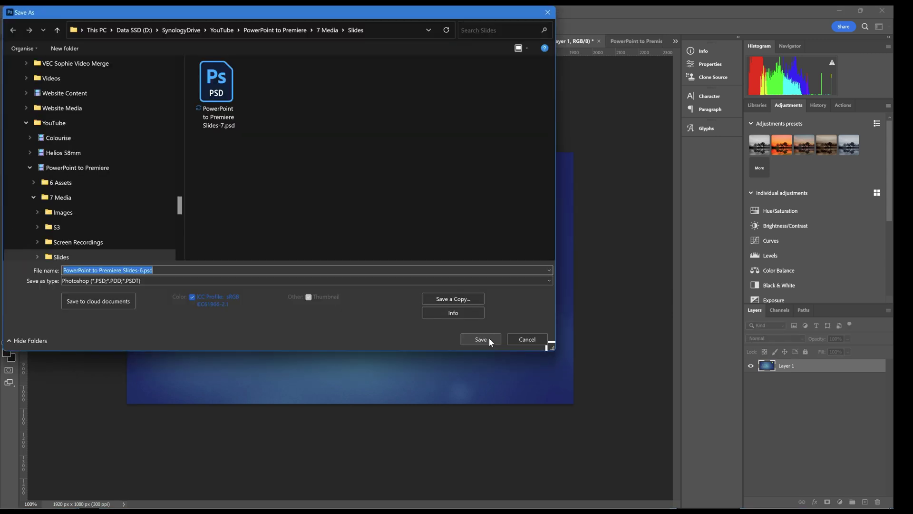
left_click(481, 339)
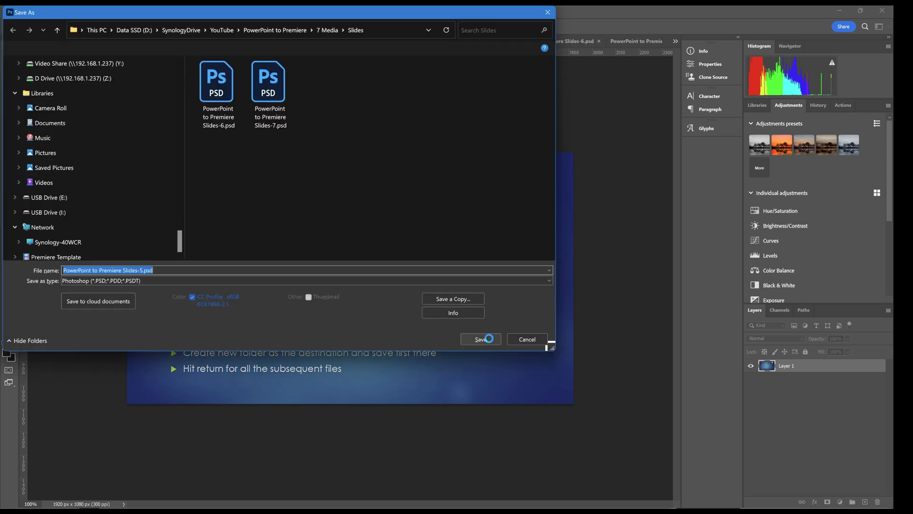
left_click(489, 340)
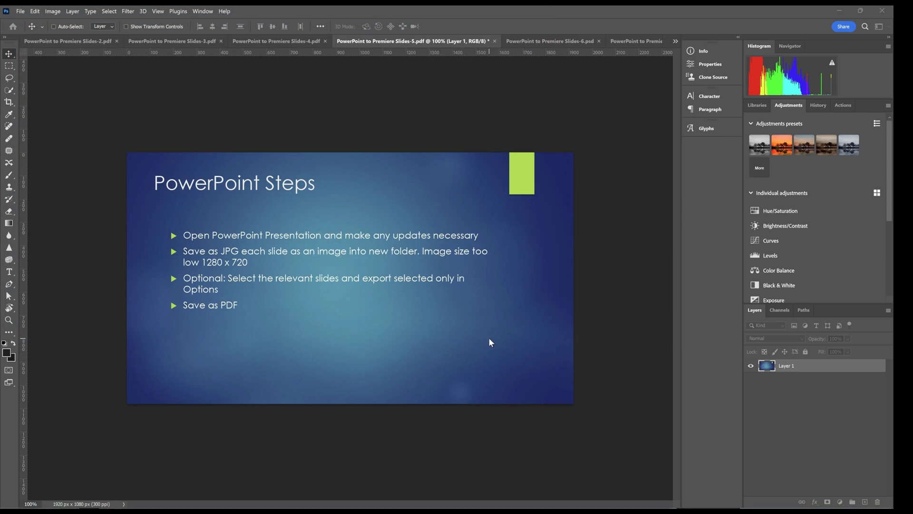
key("ctrl+shift+s")
left_click(490, 341)
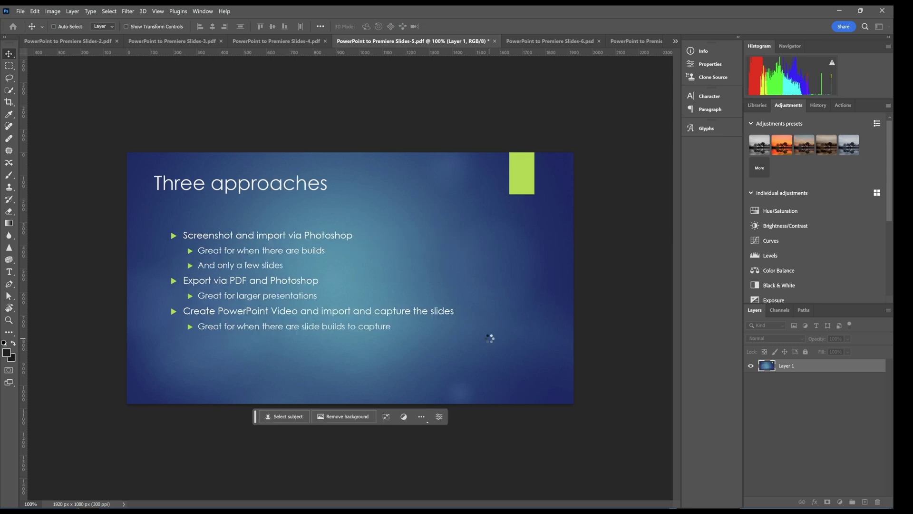
key("ctrl+shift+s")
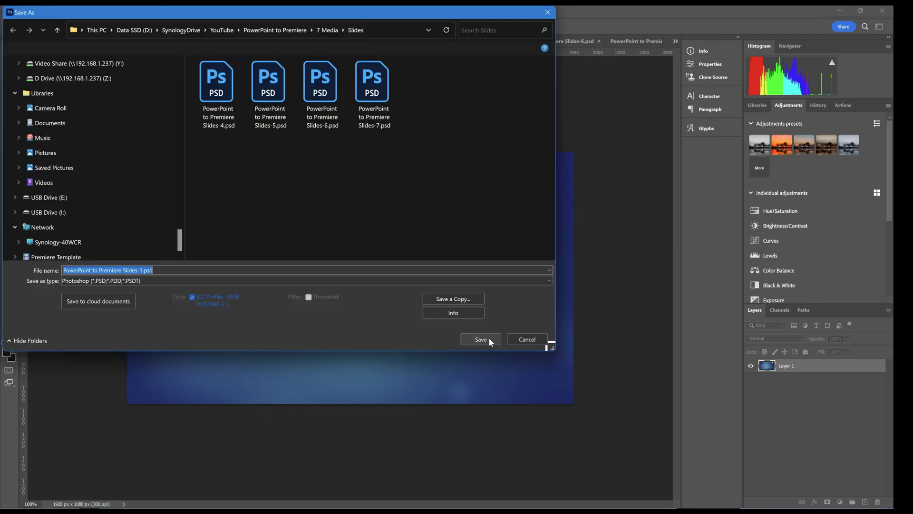
left_click(490, 342)
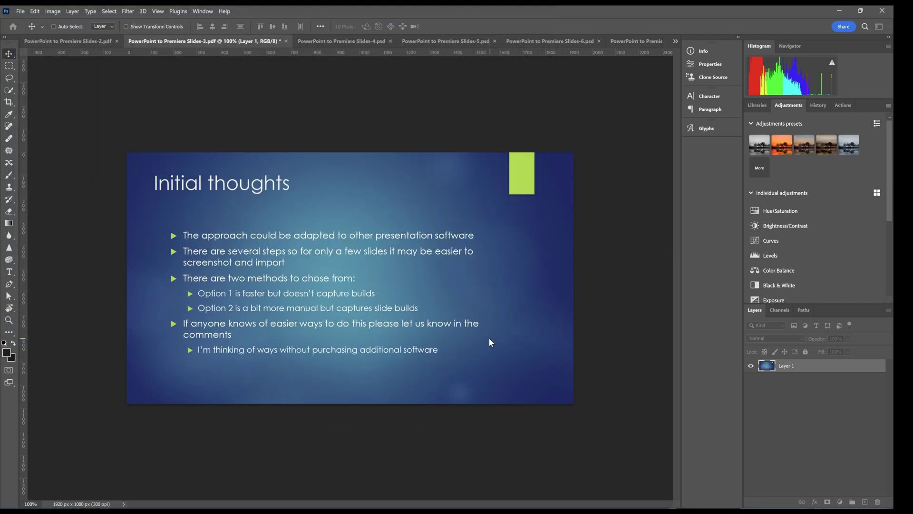
key("ctrl+shift+s")
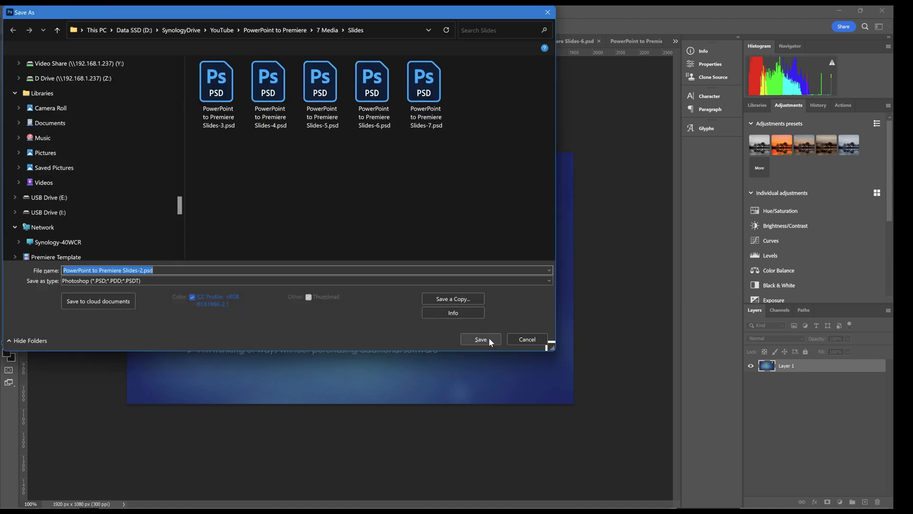
left_click(481, 339)
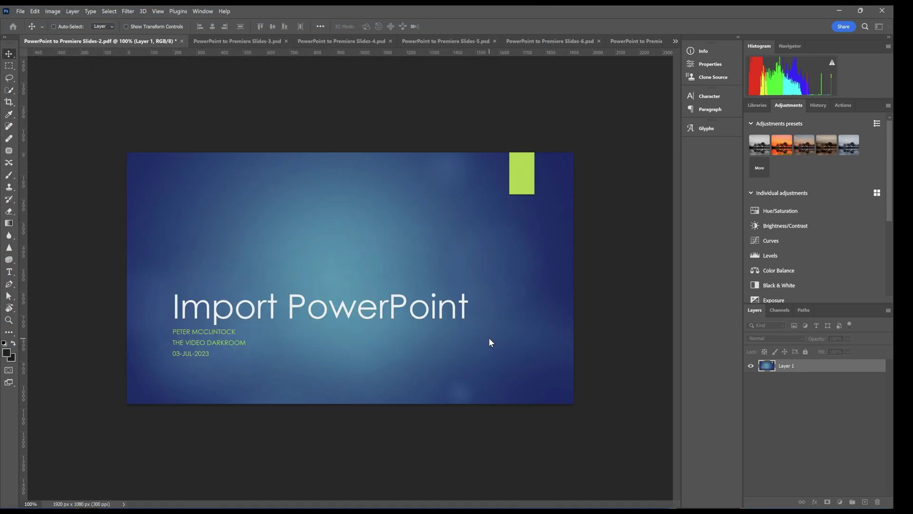
key("ctrl+shift+s")
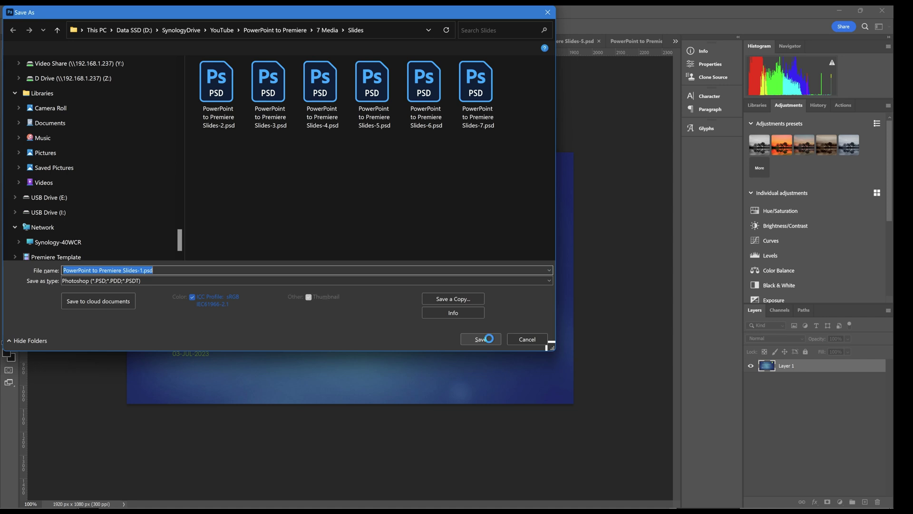
left_click(490, 341)
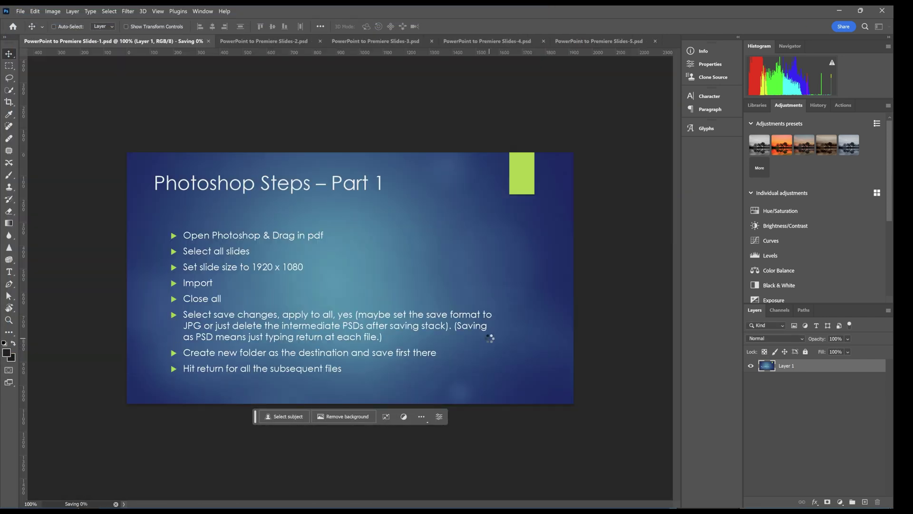
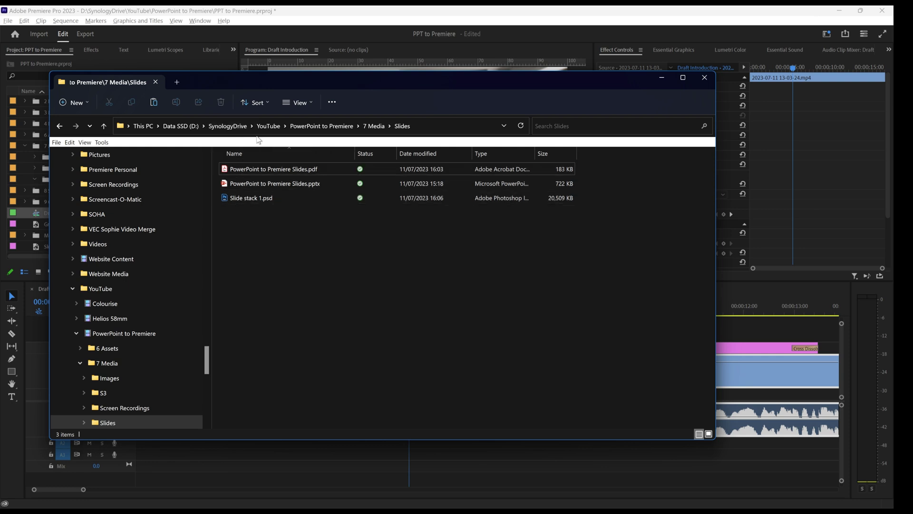
Import Slide stack 1.psd from the Slides folder into Premiere's 7 Media bin as individual layers with all seven layers included.
left_click_drag(283, 79, 376, 88)
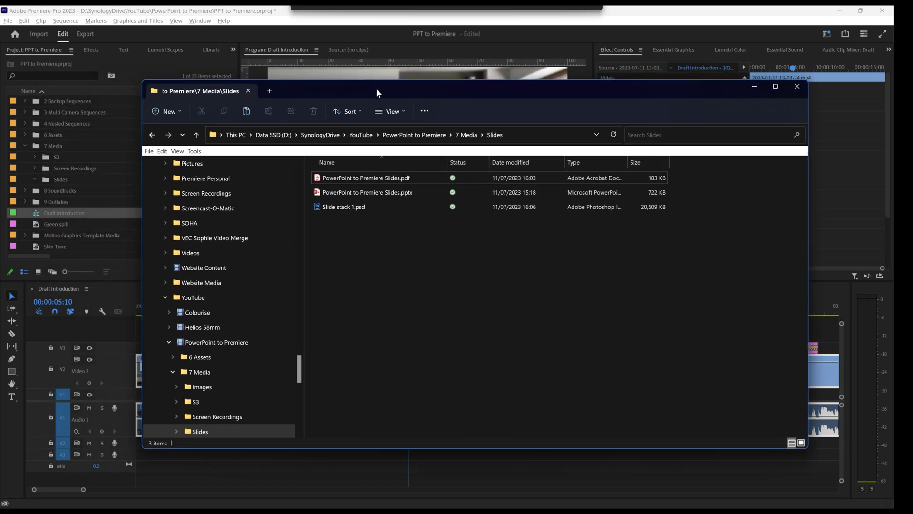
left_click_drag(323, 208, 70, 147)
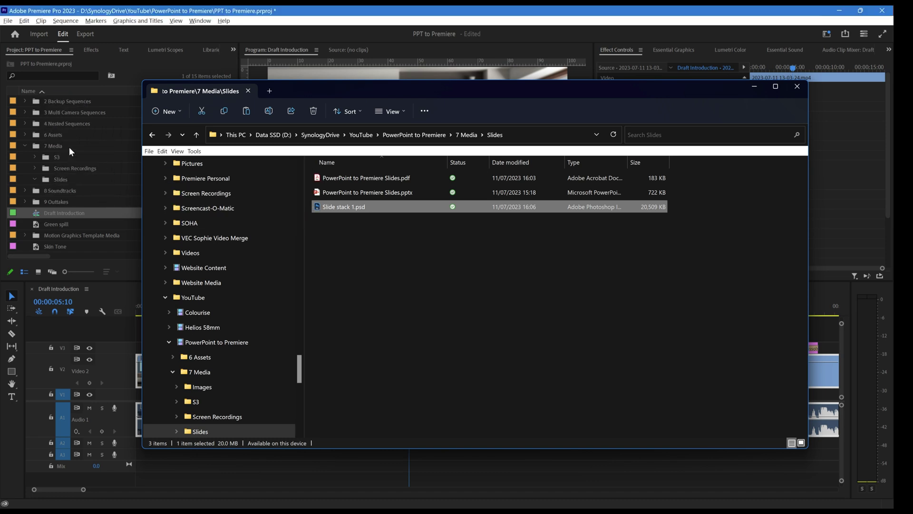
left_click(437, 12)
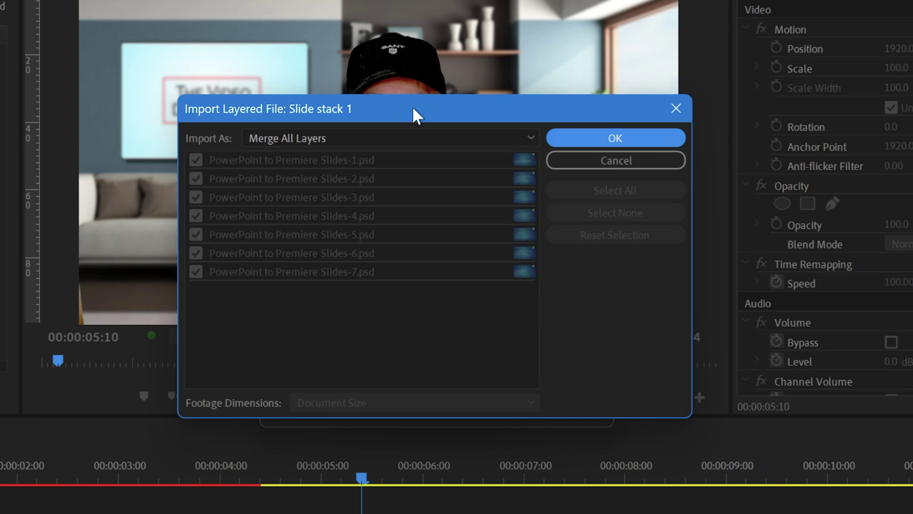
left_click(313, 138)
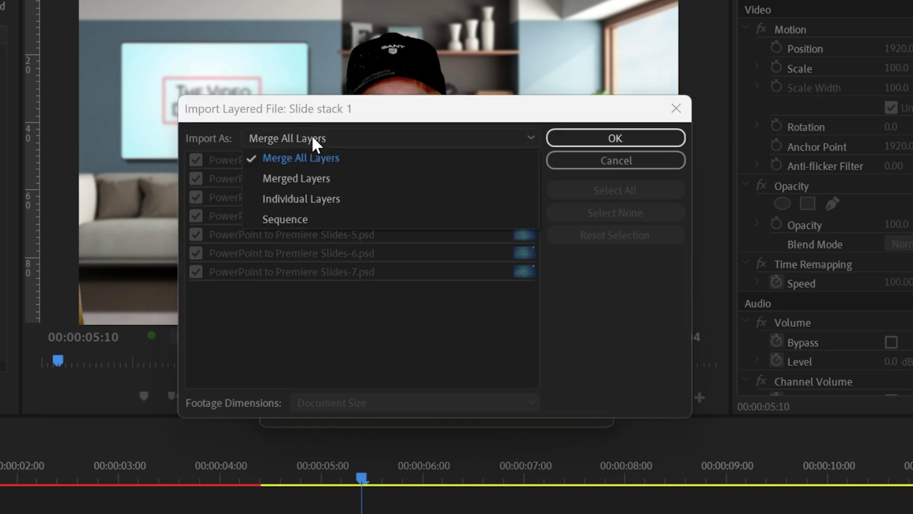
left_click(318, 196)
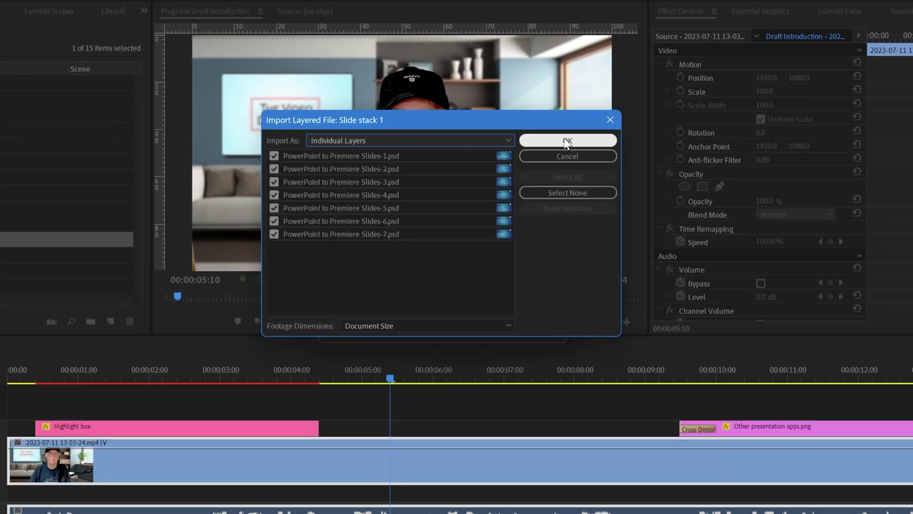
left_click(567, 140)
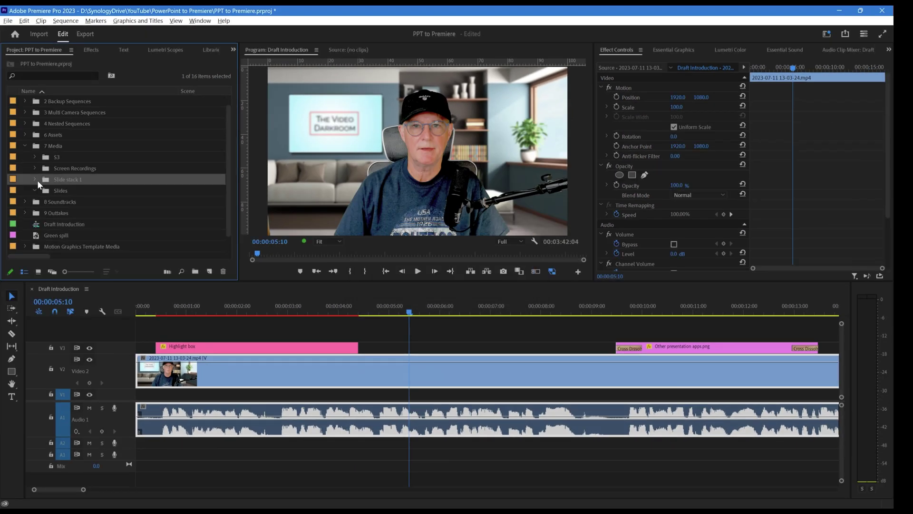
Expand the Slide stack 1 bin and preview slides 1 to 4 in the source monitor.
left_click(35, 180)
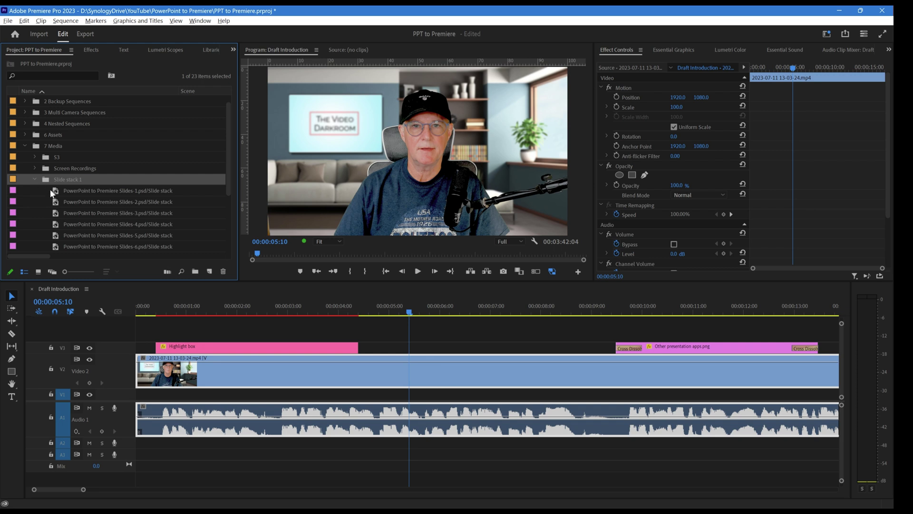
double_click(51, 190)
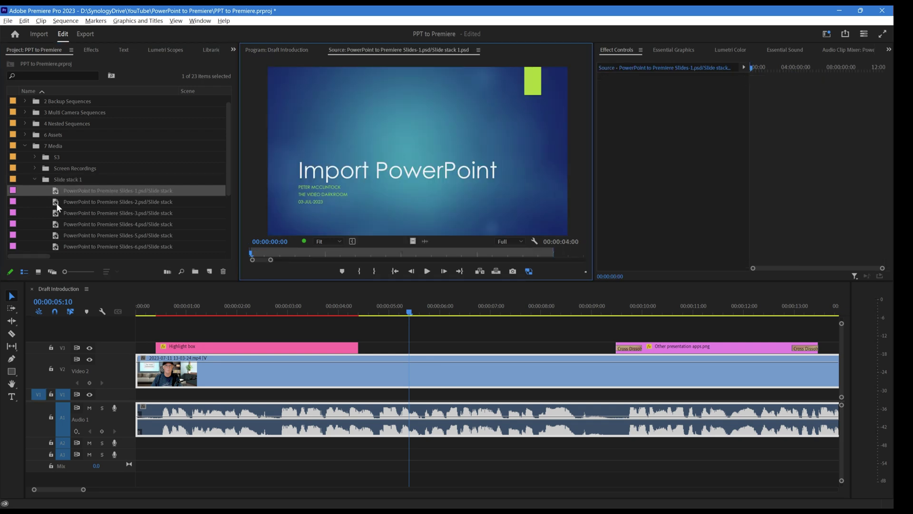
double_click(56, 202)
double_click(55, 210)
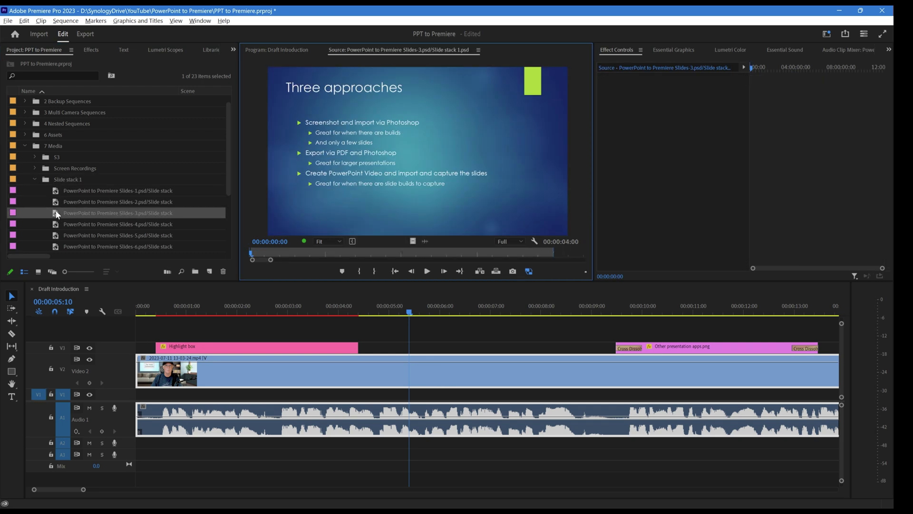
double_click(55, 223)
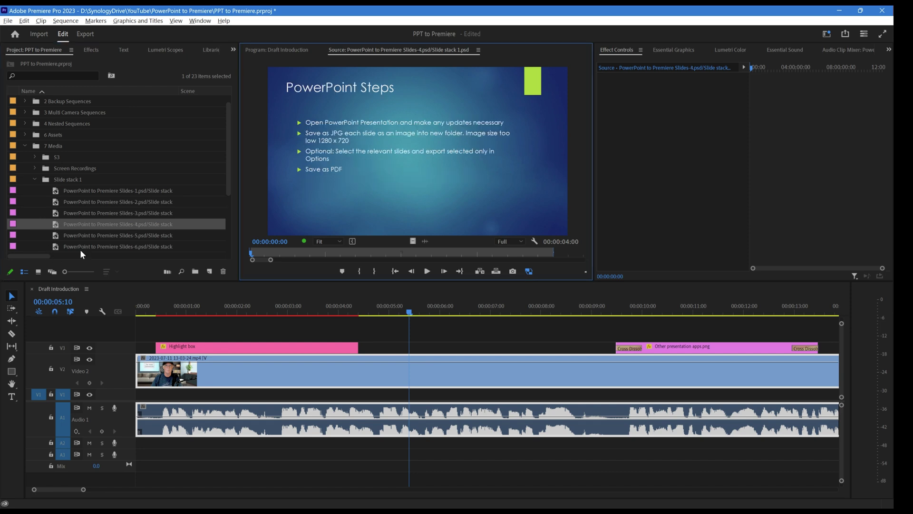
Place slide 4 on track V3 starting at about 00:00:05:01 and set its scale to 50.
left_click_drag(57, 225, 392, 348)
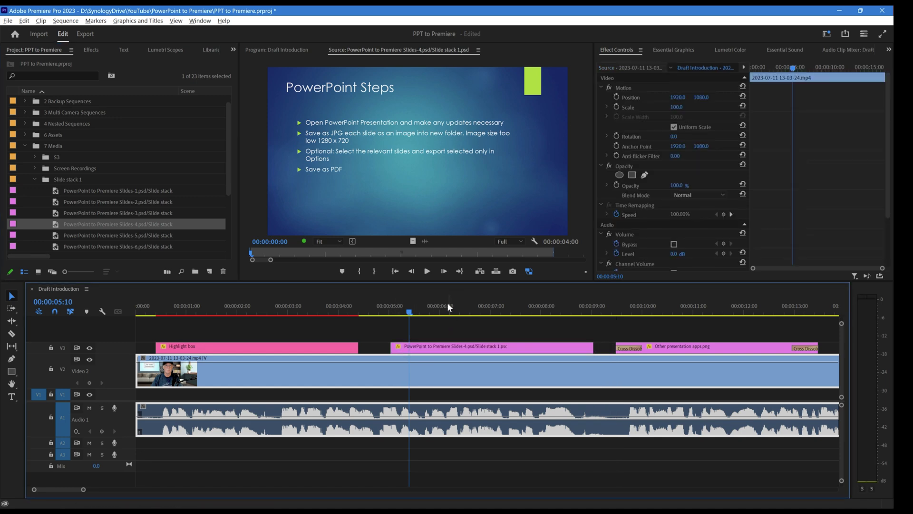
left_click(446, 312)
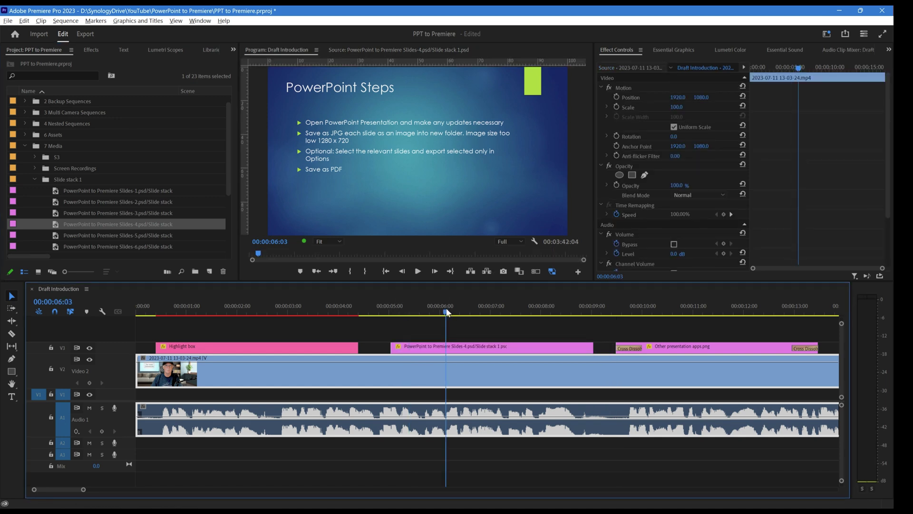
left_click(446, 349)
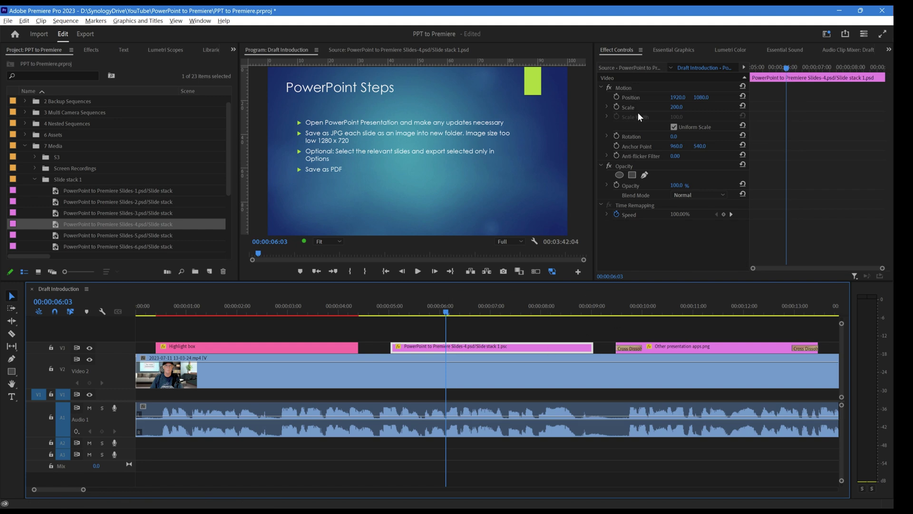
left_click(675, 107)
type("50")
key("Return")
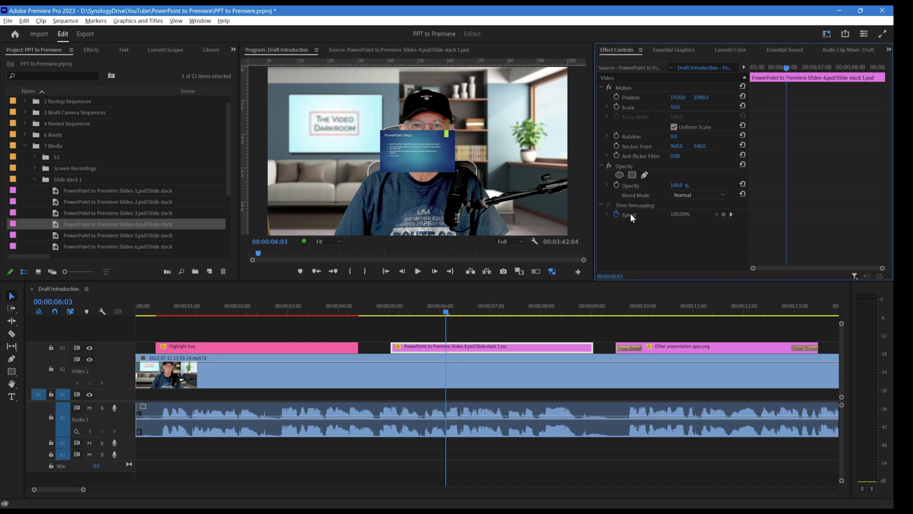
Reposition the slide 4 clip over the wall screen at about 870.6, 722.0, and delete the clip from V3.
left_click(402, 155)
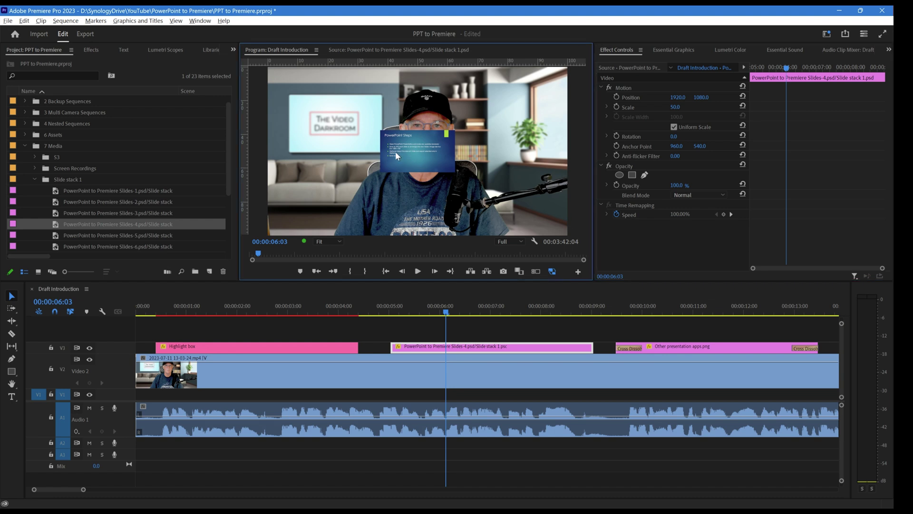
left_click(641, 97)
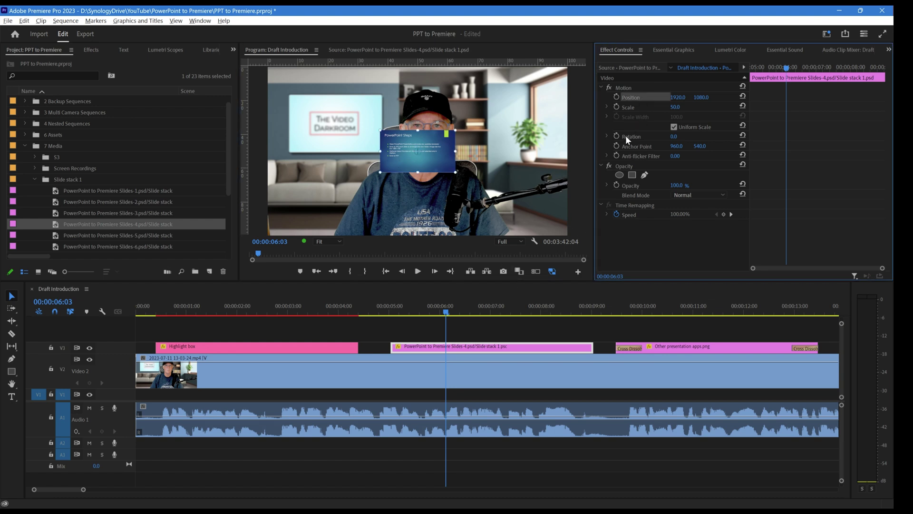
left_click_drag(410, 151, 323, 120)
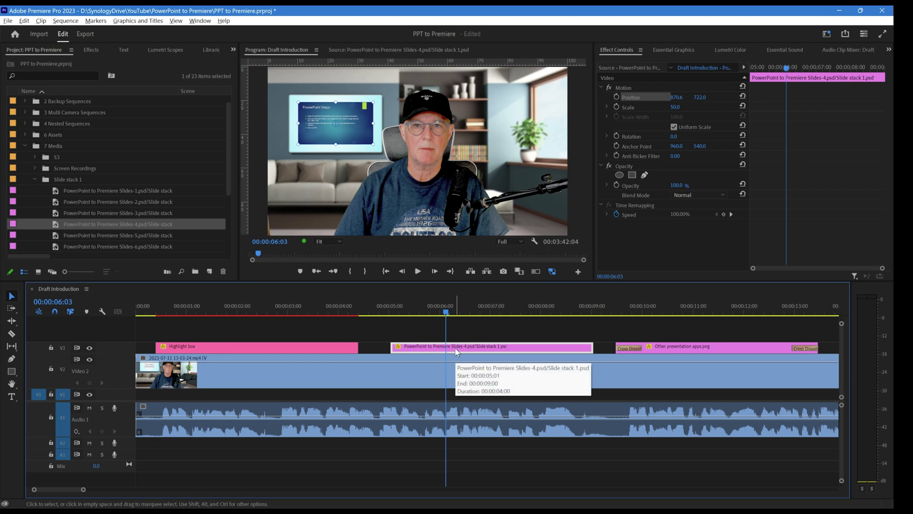
key("Delete")
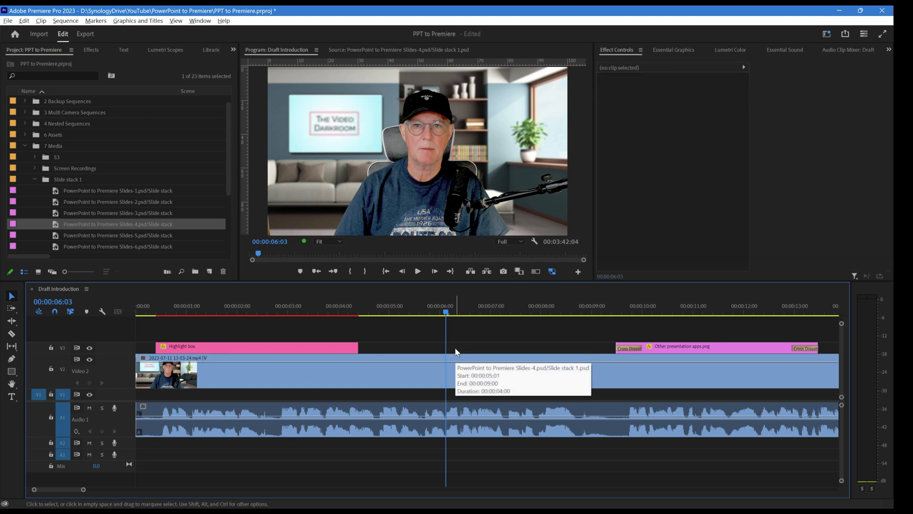
Place slide 4 from the Slide stack 1 bin on track V1 beneath the presenter footage, starting just before the five-second mark.
left_click_drag(56, 228, 385, 400)
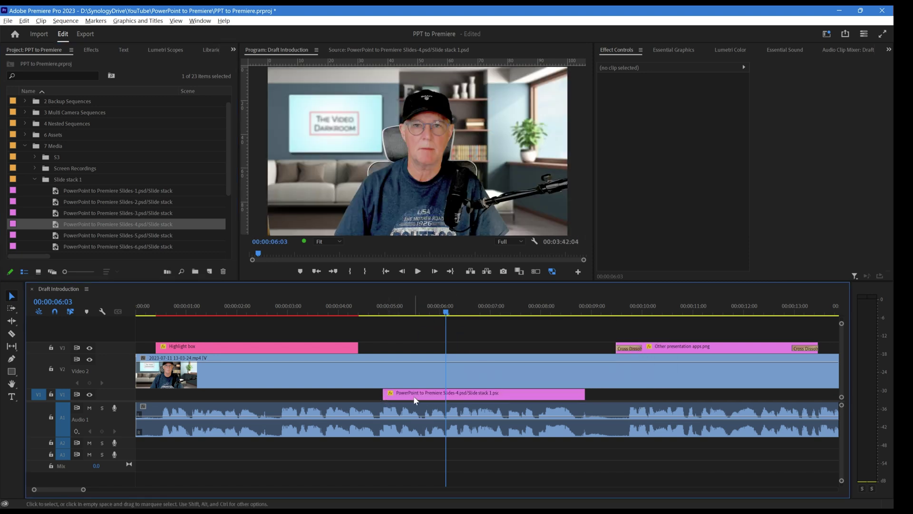
Scale the presenter footage on V2 to 25 and move it to the frame's lower-right corner at about 3243.7, 1802.0.
left_click(429, 374)
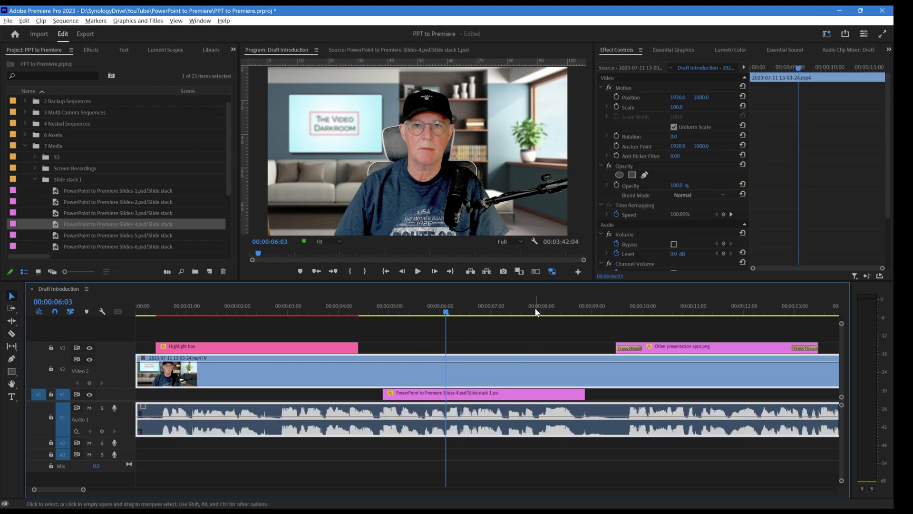
left_click(677, 107)
type("25")
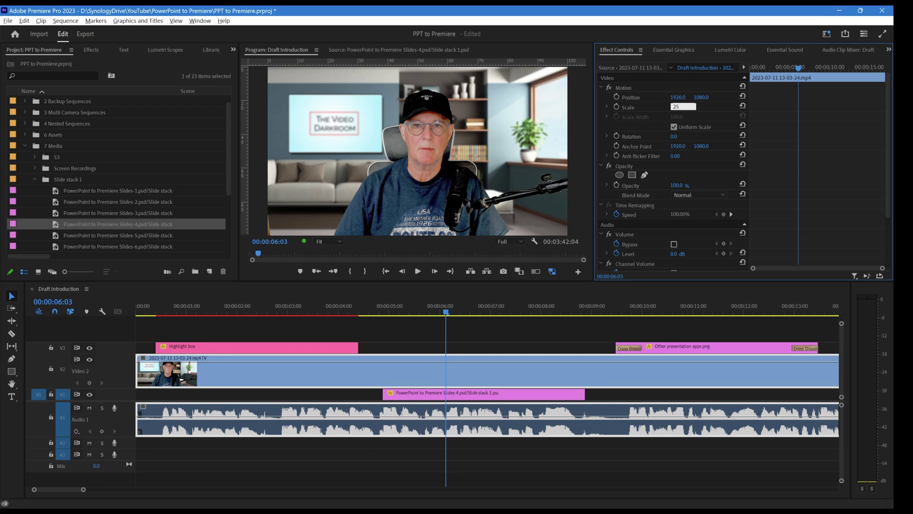
key("Return")
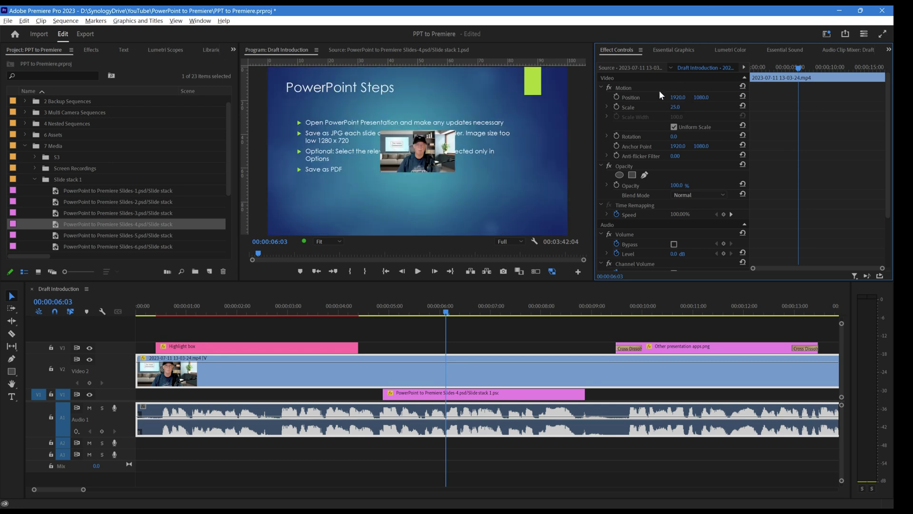
left_click(627, 98)
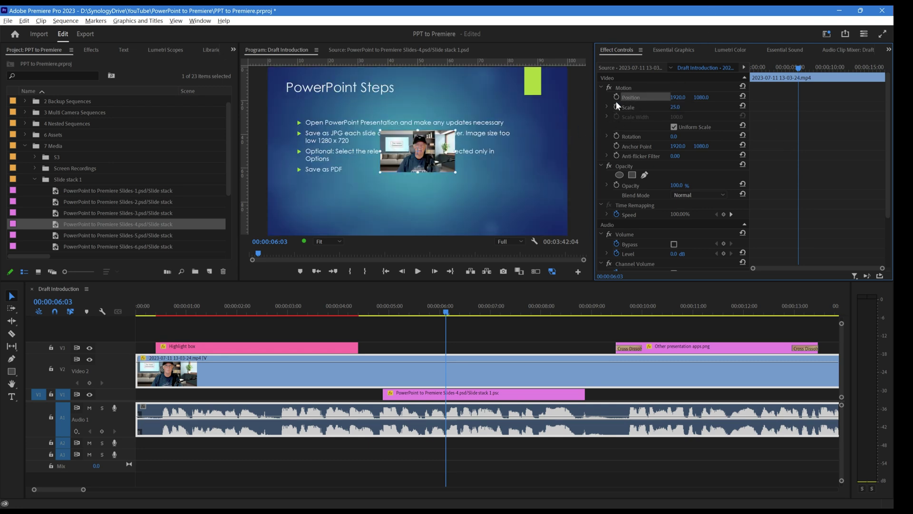
left_click(422, 149)
left_click_drag(421, 148, 538, 205)
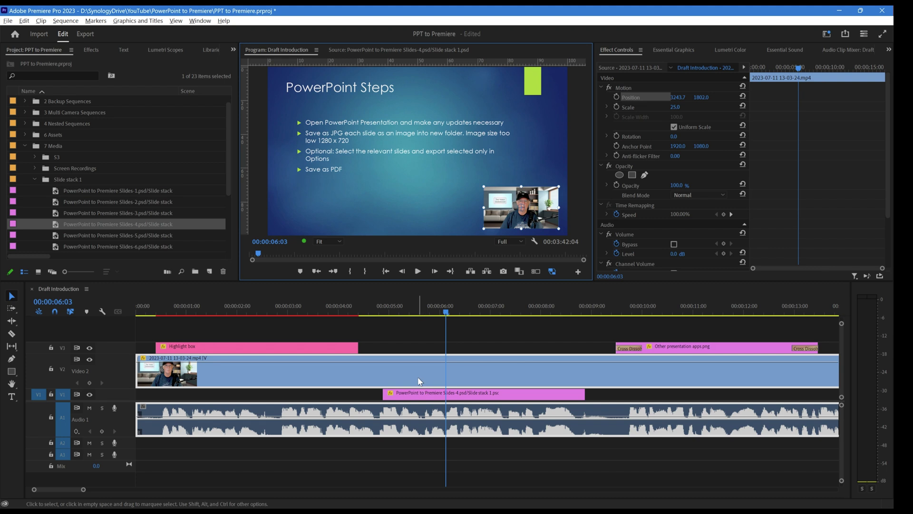
Play the sequence from just after the five-second mark to review the small presenter picture over slide 4.
left_click(407, 312)
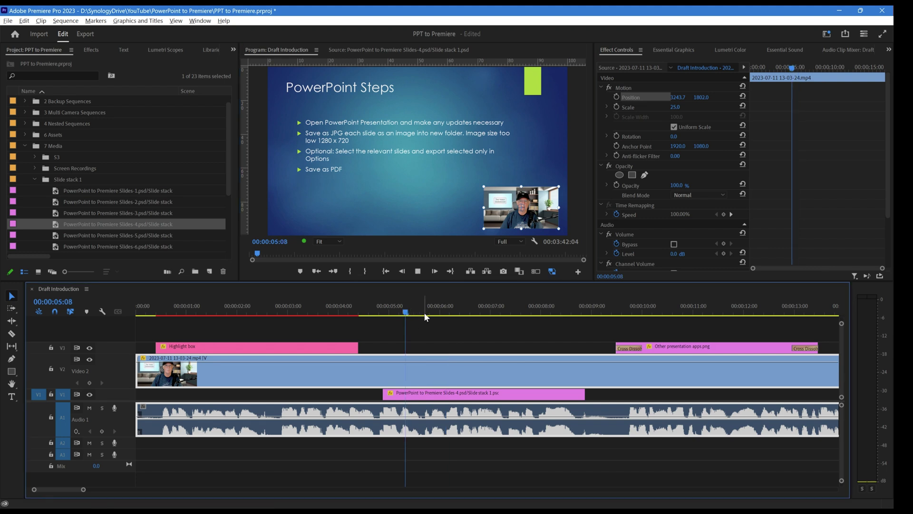
key("space")
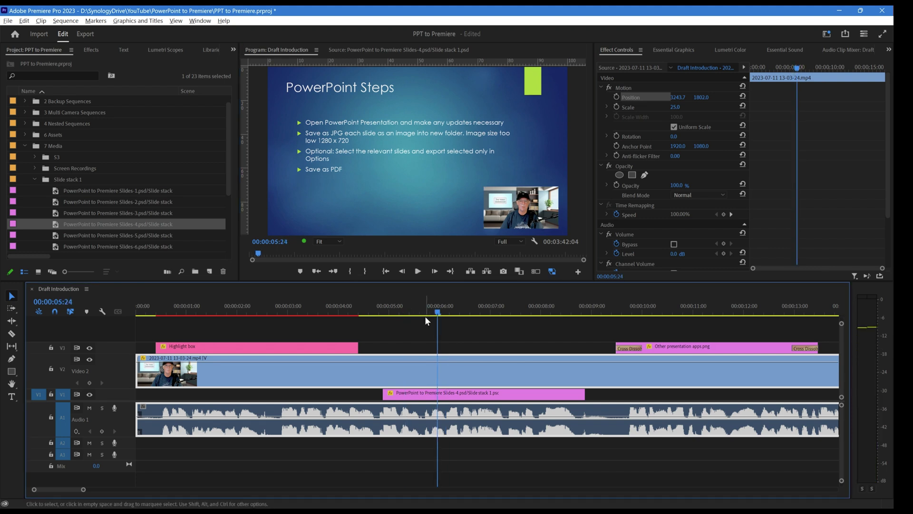
left_click(492, 382)
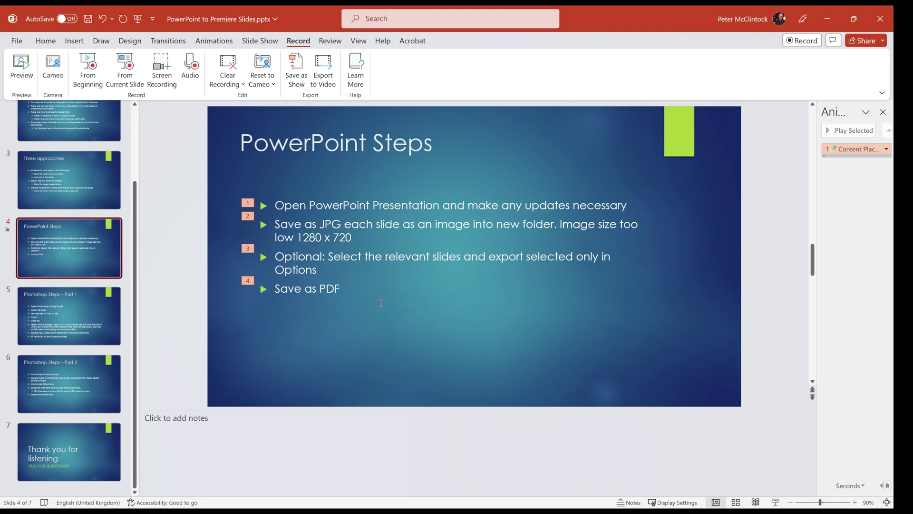
In PowerPoint, preview slide 4's bullet animation and export the presentation as the Full HD video PowerPoint to Premiere Slides.mp4.
left_click(846, 135)
left_click(327, 61)
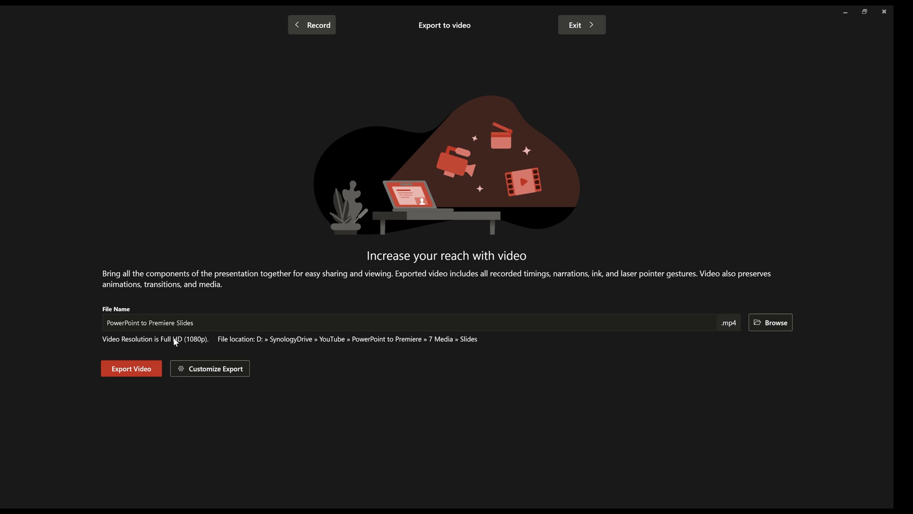
left_click(139, 371)
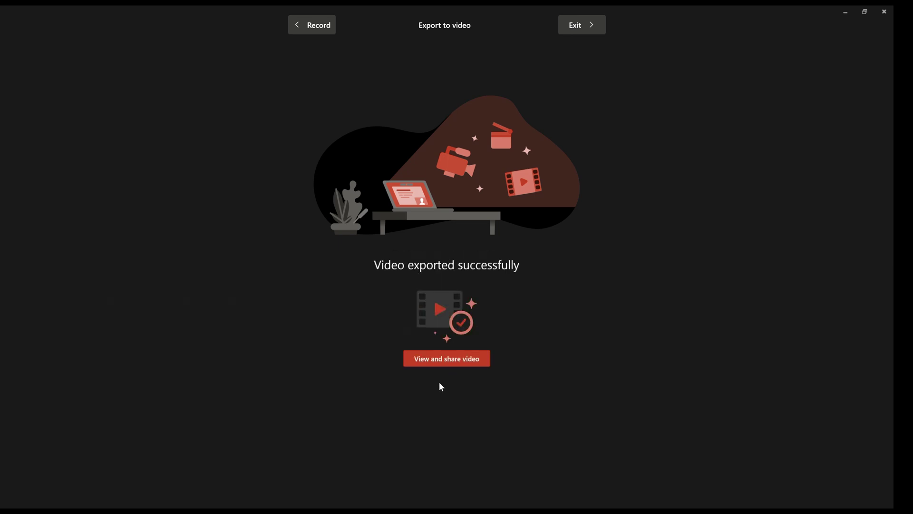
left_click(580, 26)
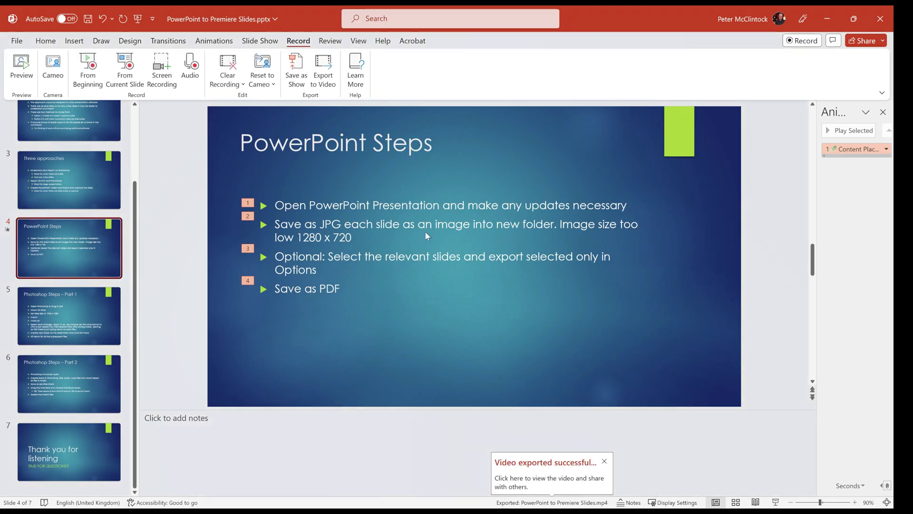
Switch to File Explorer and open the Slides folder inside 7 Media.
key("alt+Tab")
key("alt+Tab")
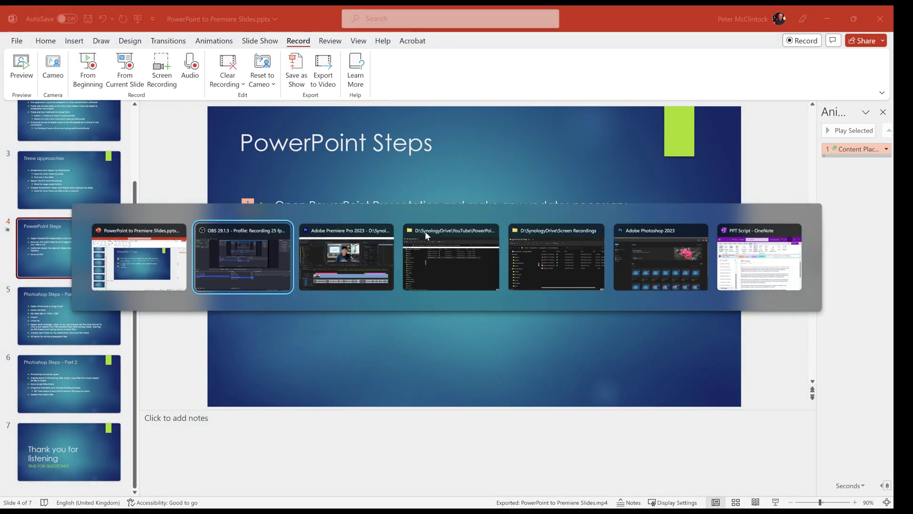
left_click(474, 256)
double_click(328, 221)
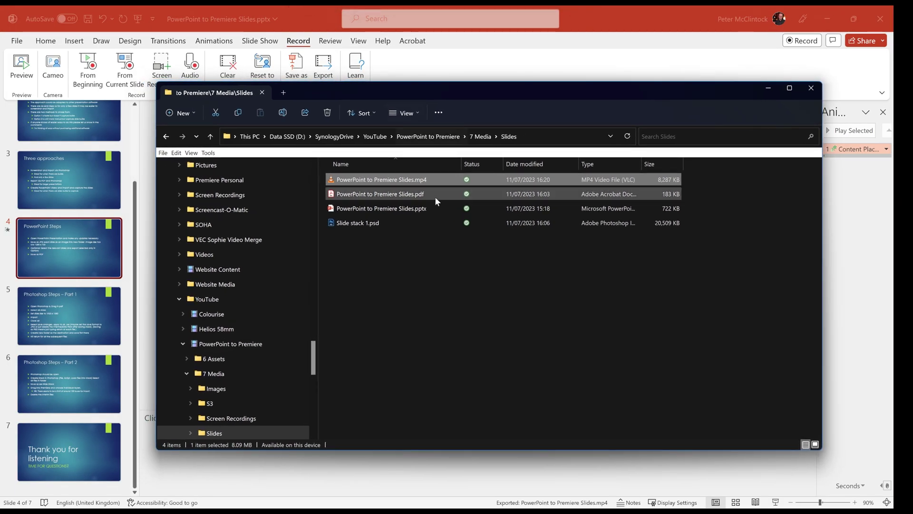
Bring Premiere up behind the folder window and import PowerPoint to Premiere Slides.mp4 into the Slides bin.
key("alt+Tab")
key("alt+Tab")
key("alt+Tab")
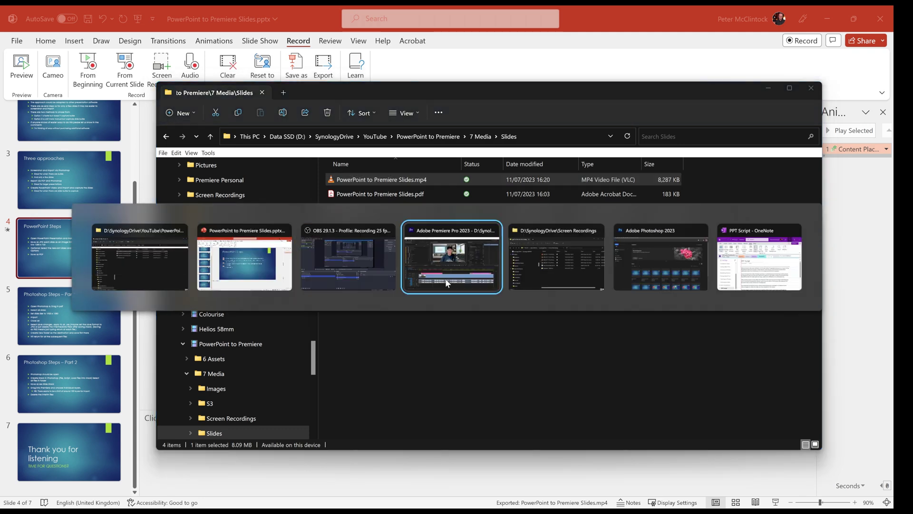
key("alt+Tab")
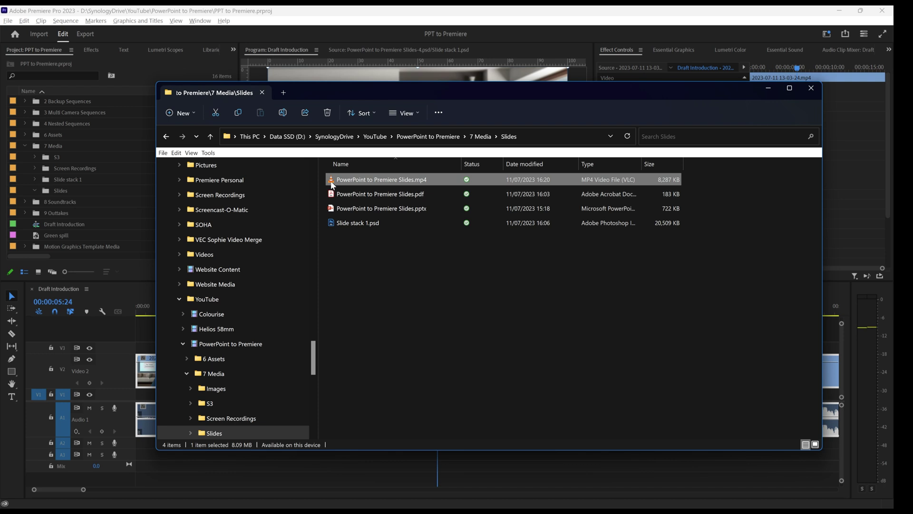
left_click_drag(332, 181, 84, 191)
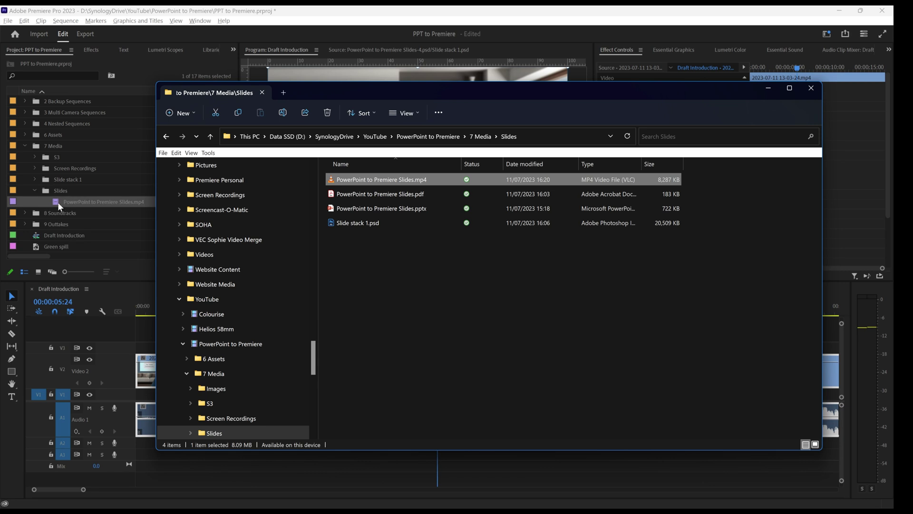
Open the imported slides video in the source monitor and mark an In point at 00:00:06:03, where PowerPoint Steps begins.
left_click(57, 201)
double_click(57, 201)
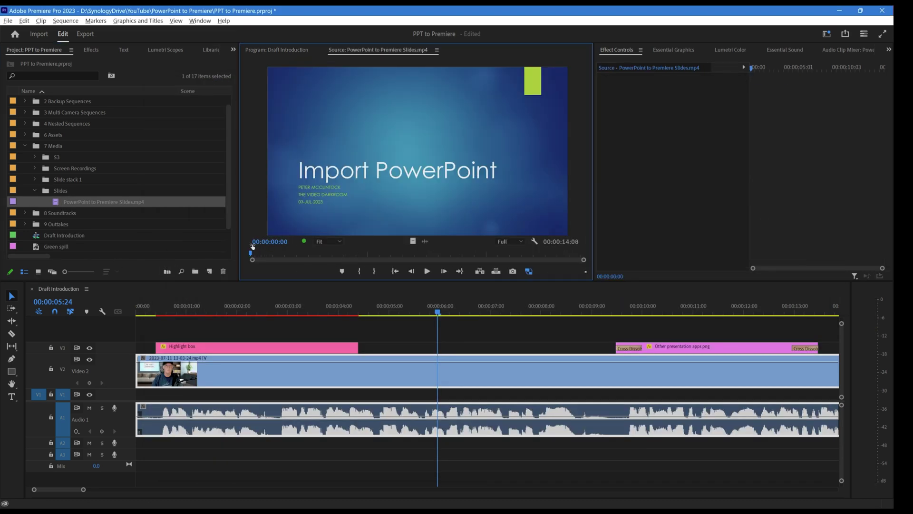
left_click_drag(259, 250, 392, 253)
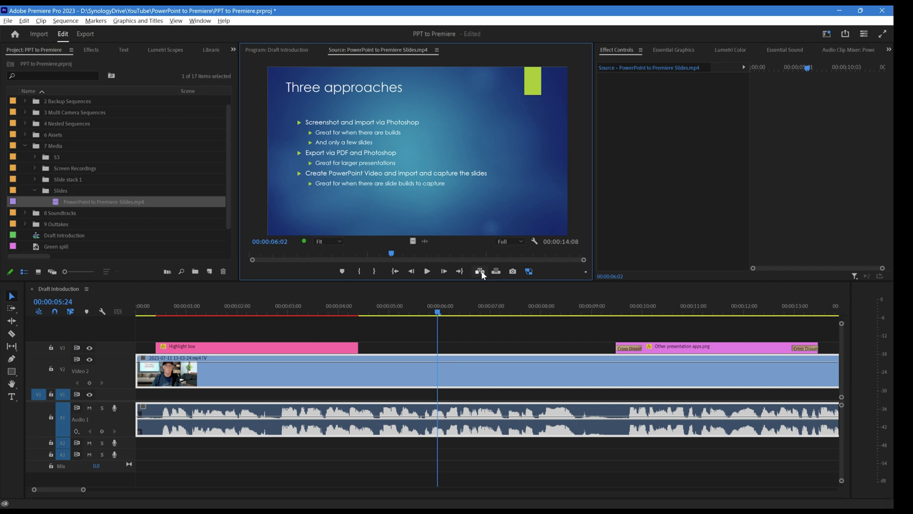
key("Right")
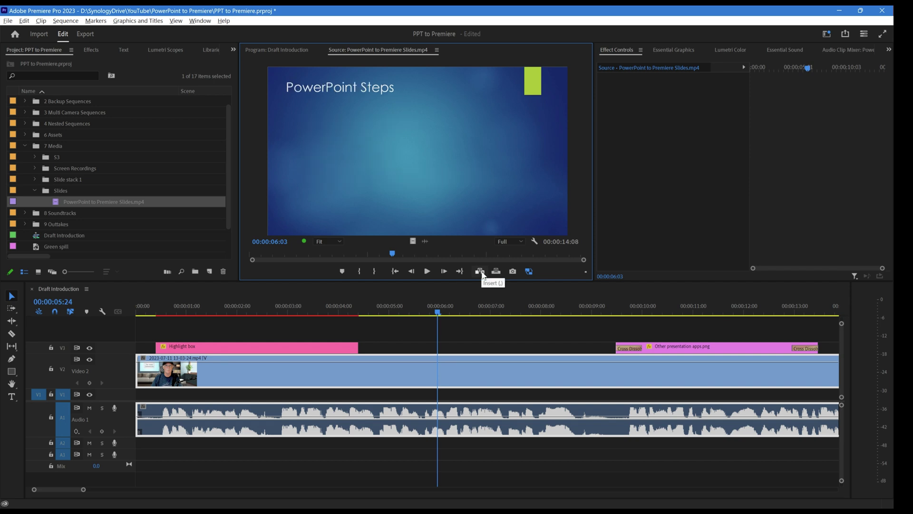
key("i")
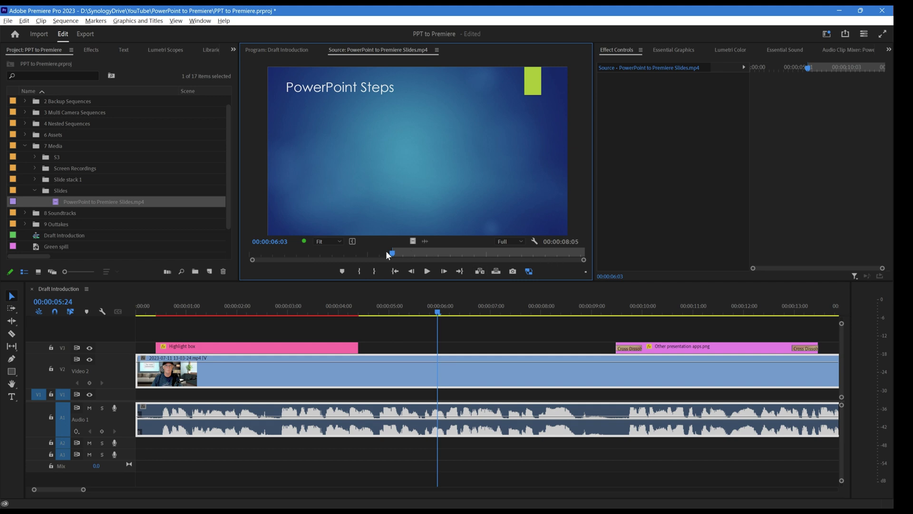
Play through the PowerPoint Steps bullet builds and mark an Out point at 00:00:08:04, once the last bullet has settled.
key("space")
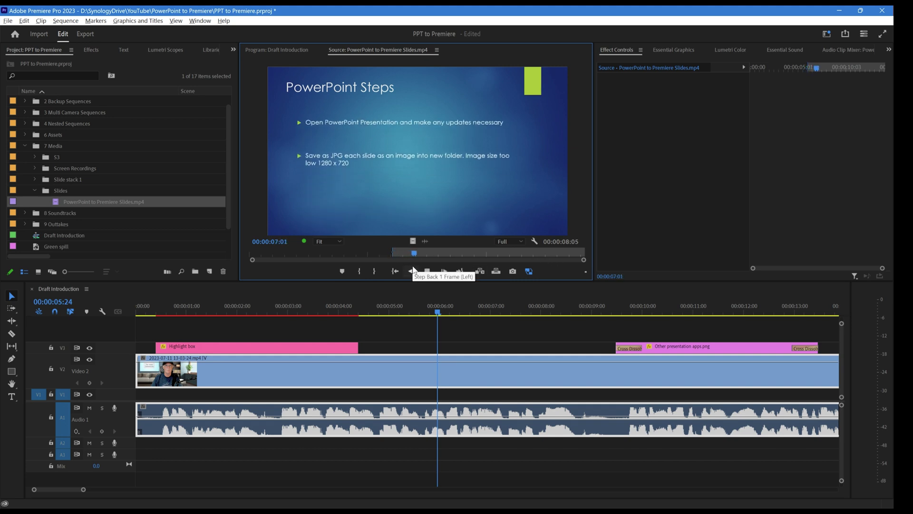
key("space")
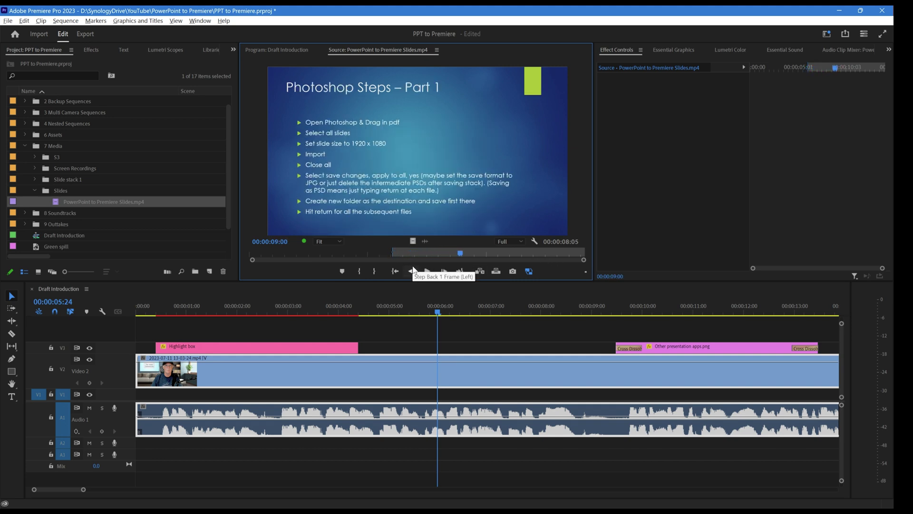
left_click_drag(460, 253, 438, 253)
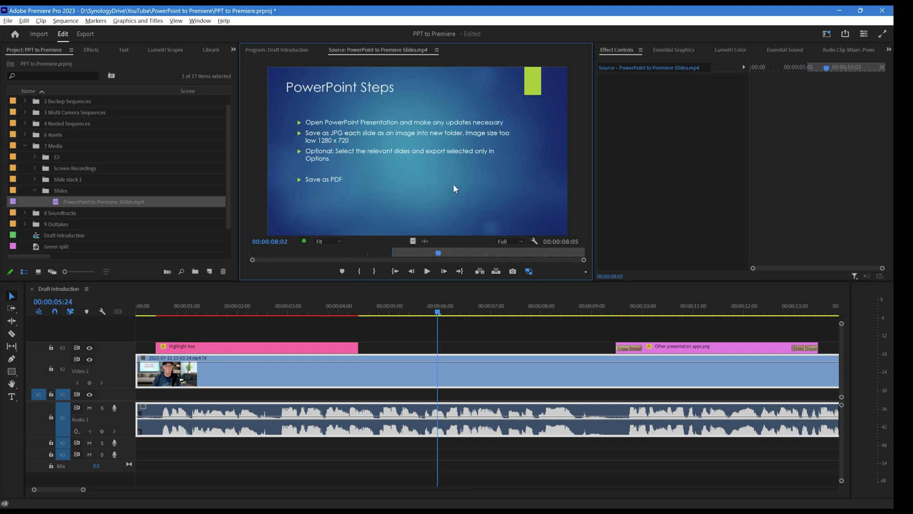
key("Right")
key("Right")
key("Right")
key("Left")
key("o")
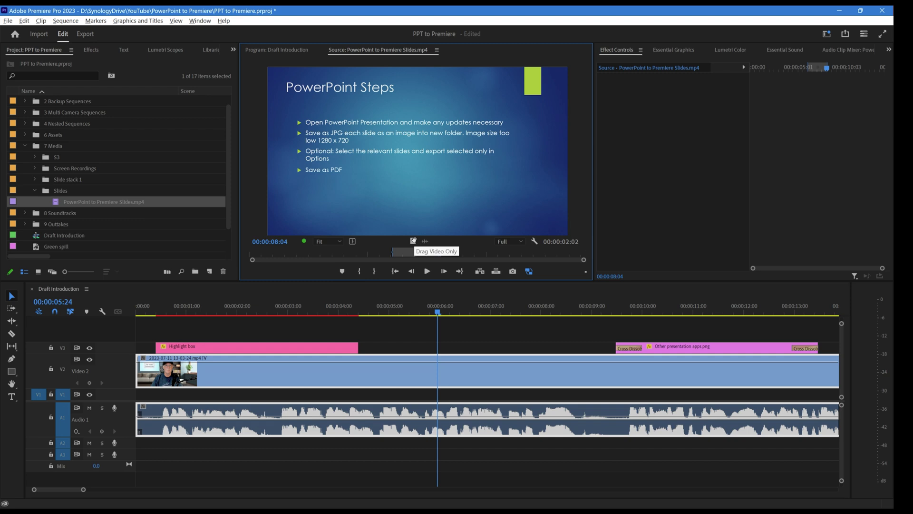
Place only the video of the marked segment on track V3 at about 00:00:05:11 and play it back.
left_click_drag(435, 312, 414, 366)
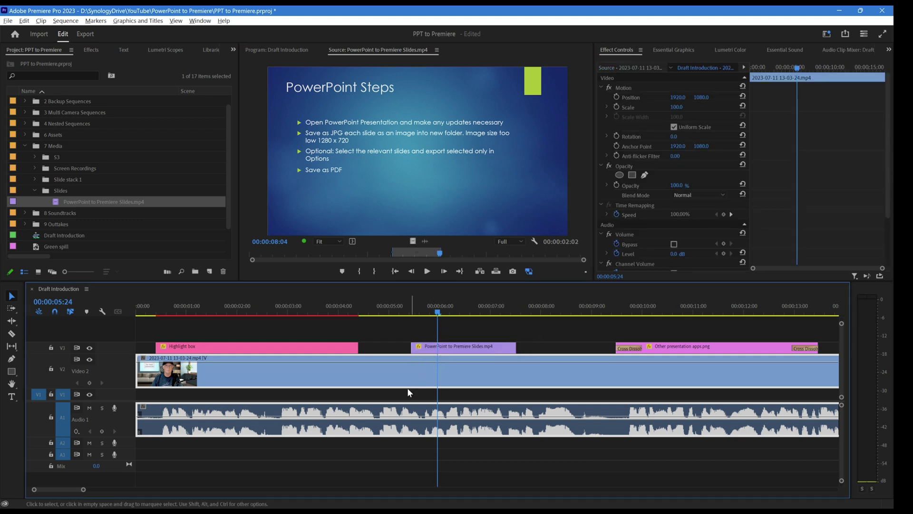
left_click(402, 308)
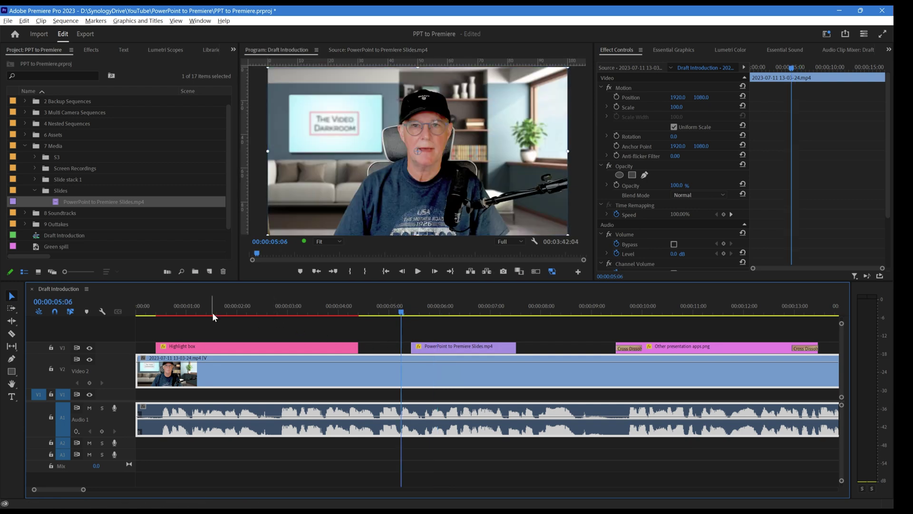
key("Down")
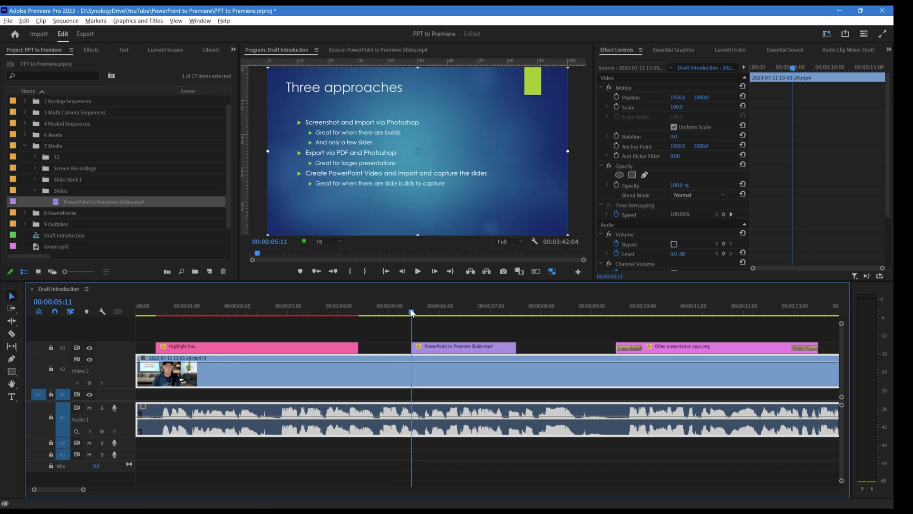
key("space")
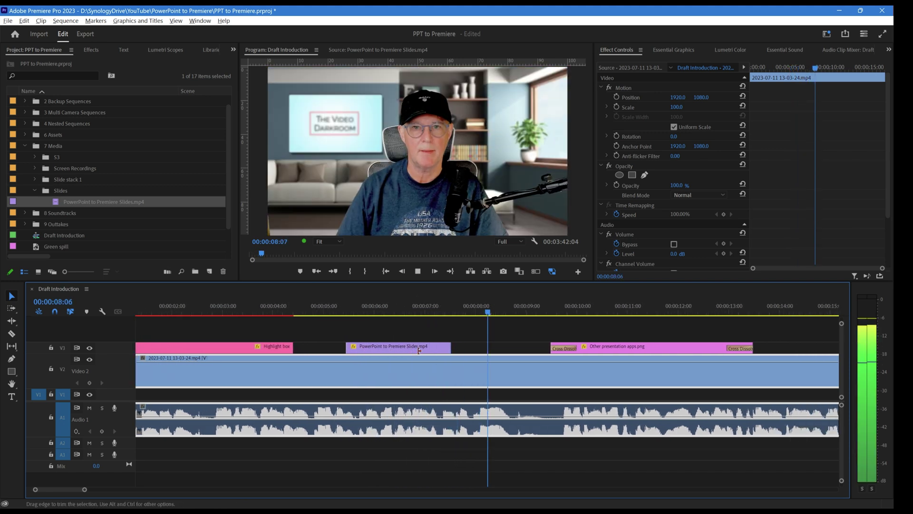
key("space")
left_click(389, 310)
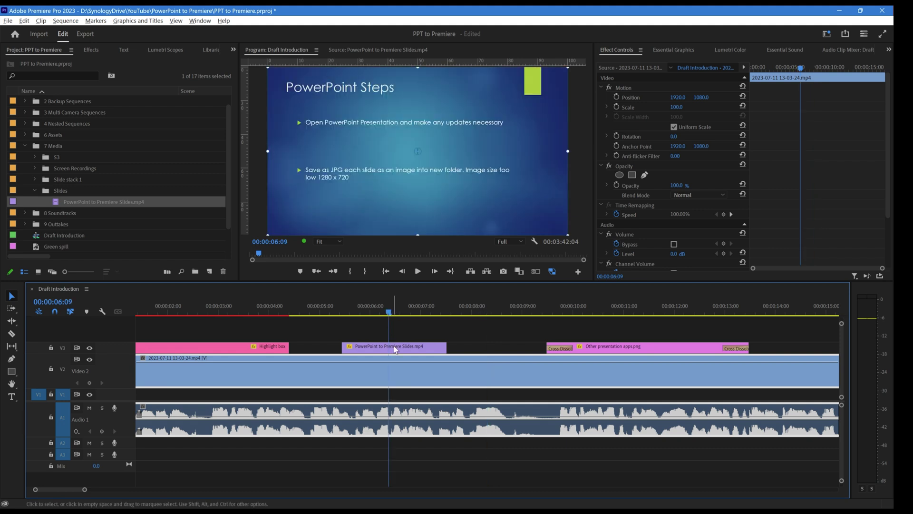
left_click(408, 350)
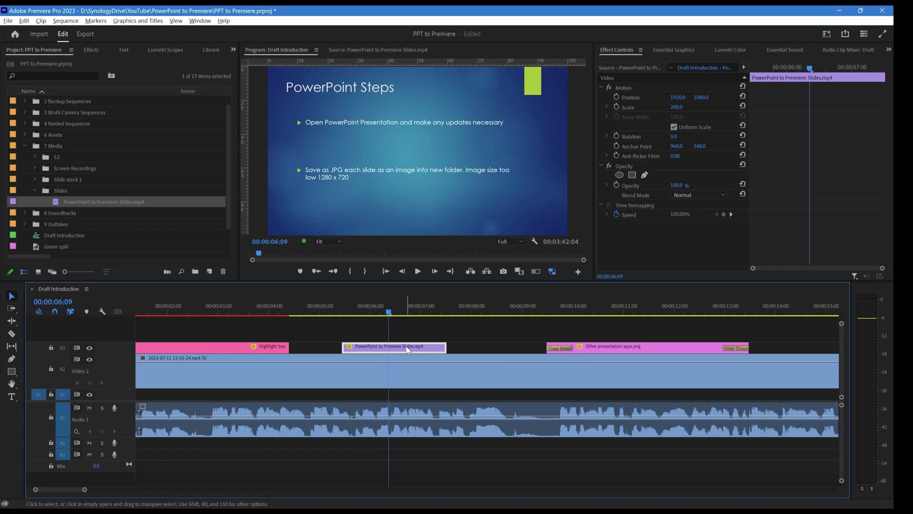
Add a frame hold to the slides clip on V3 at its last frame, 00:00:07:12.
left_click(447, 309)
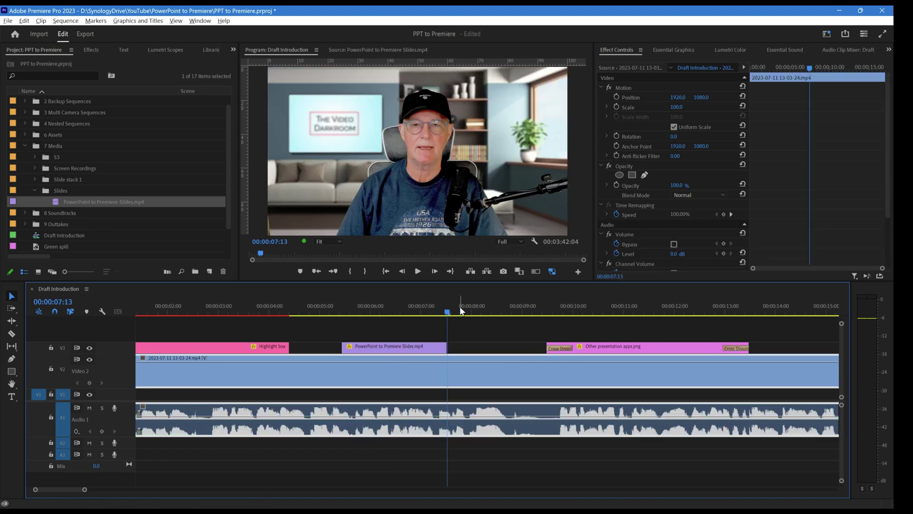
key("Left")
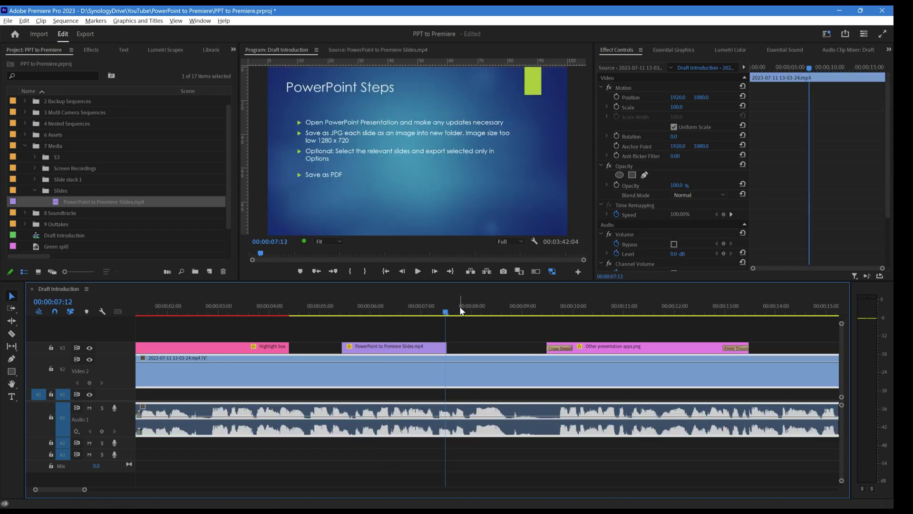
left_click(433, 347)
right_click(434, 348)
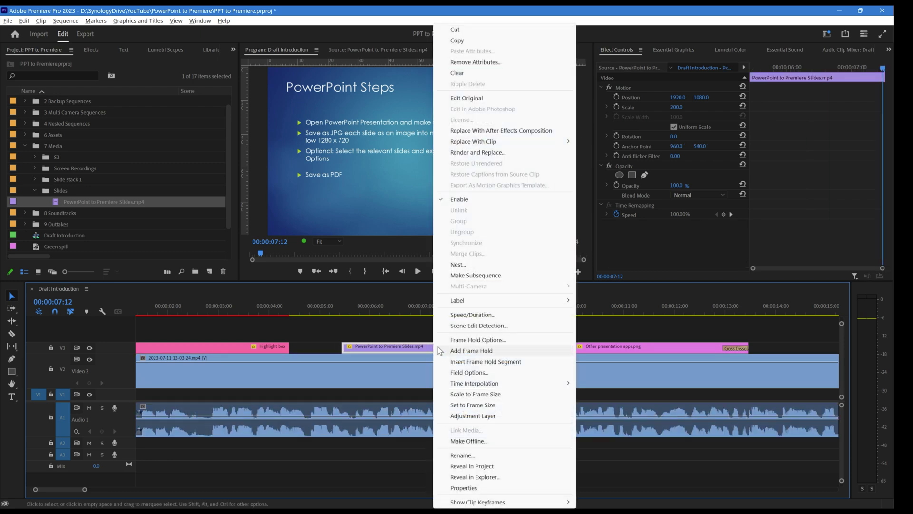
left_click(464, 350)
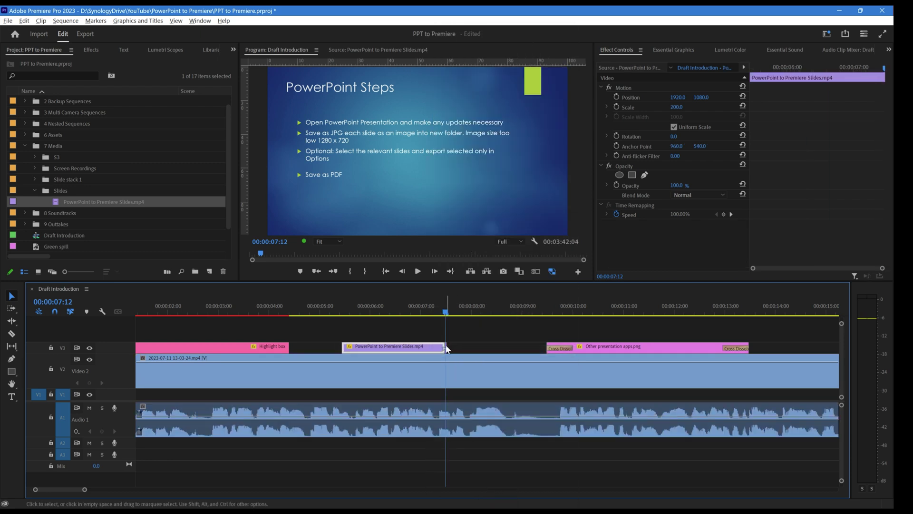
Extend the held-frame clip on V3 to just before the nine-second mark, playing the sequence to check its length.
left_click_drag(454, 348, 490, 348)
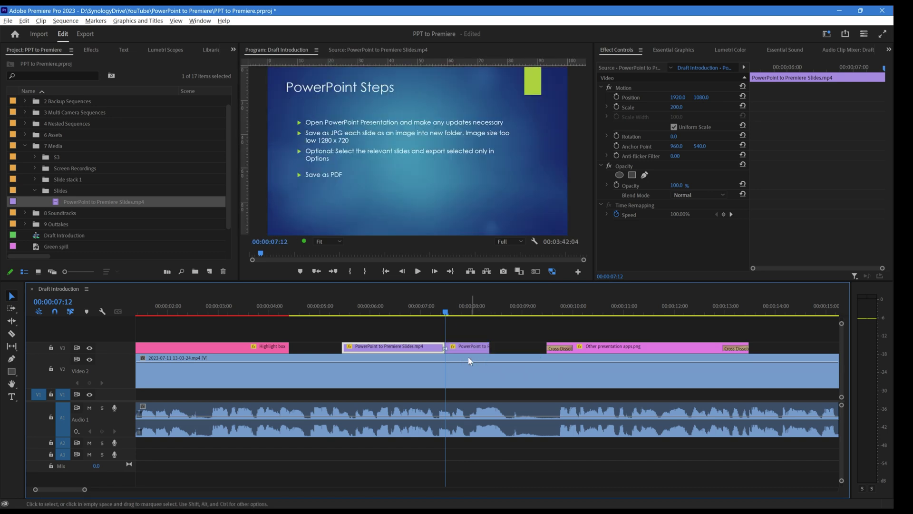
left_click(432, 308)
key("Down")
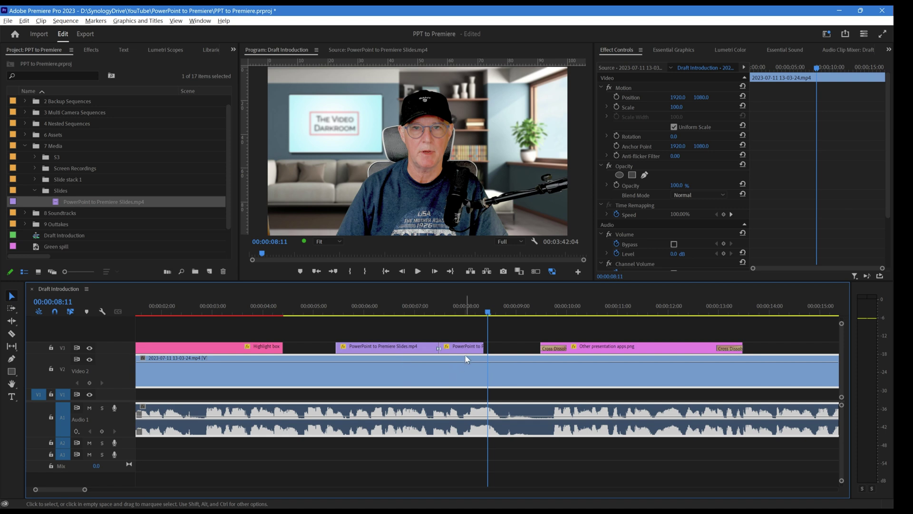
left_click_drag(483, 346, 510, 347)
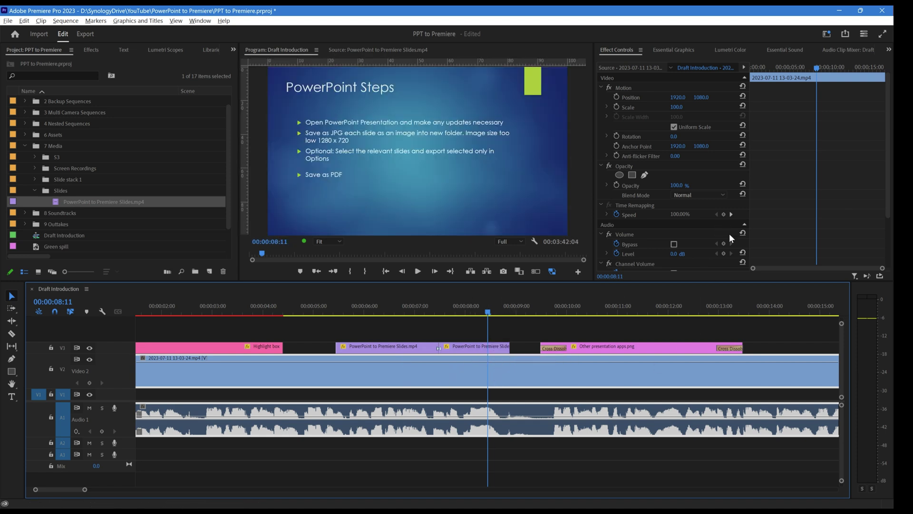
Bring the slides video back up in the source monitor and scrub to the Import PowerPoint title slide at 00:00:02:00.
key("f")
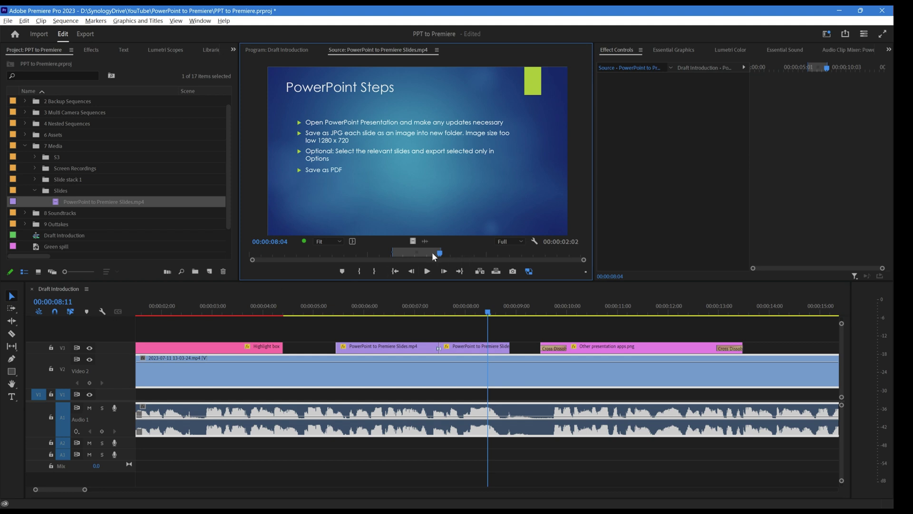
left_click_drag(439, 256, 294, 250)
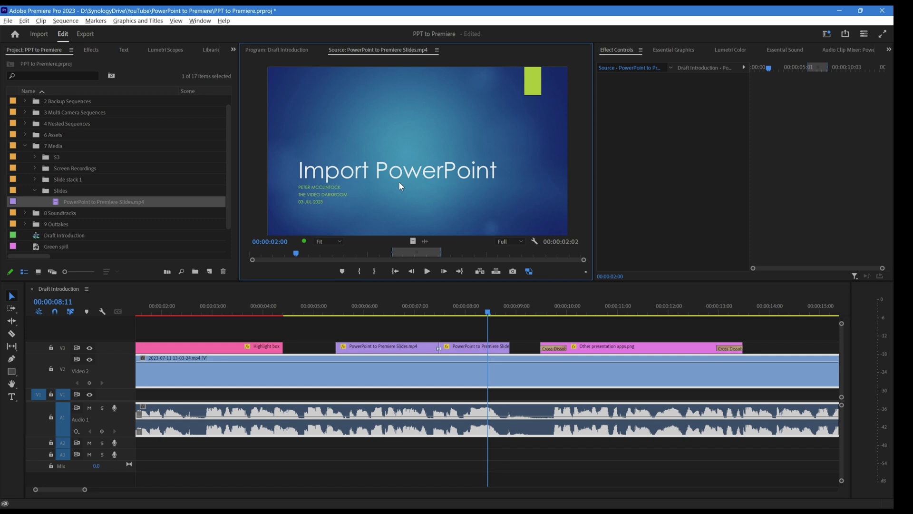
left_click(76, 329)
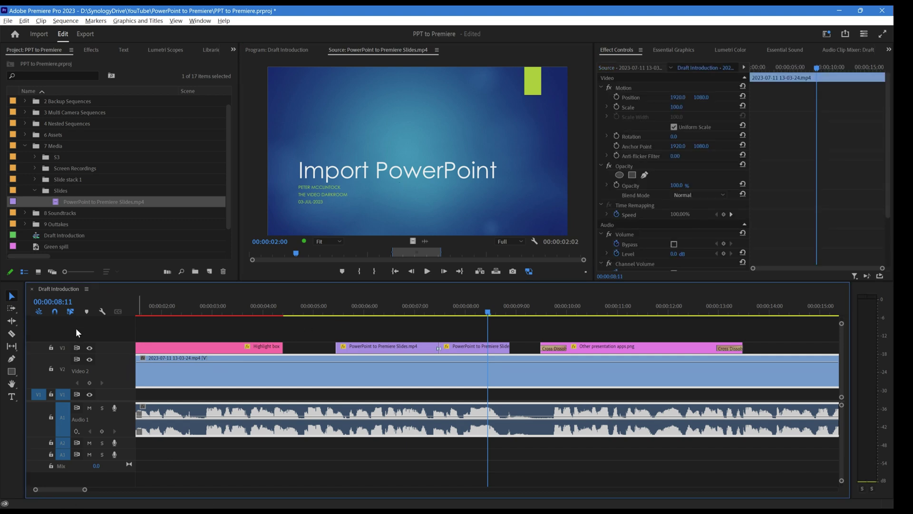